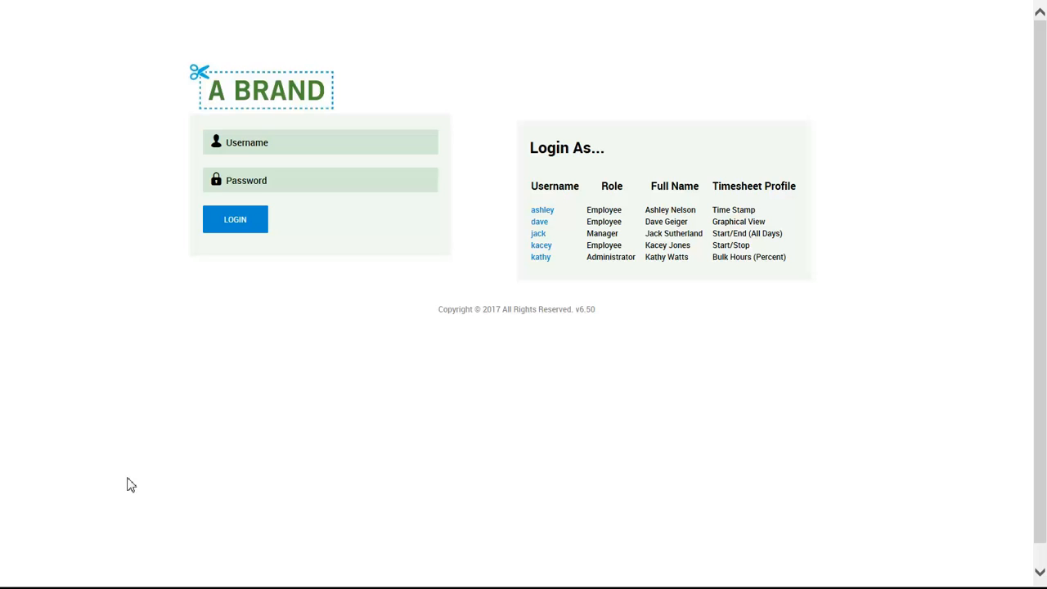
# Log in with the Administrator account from the sample user list, entering the account password
pyautogui.click(542, 257)
pyautogui.click(342, 184)
pyautogui.write('••••••')
pyautogui.press('Return')
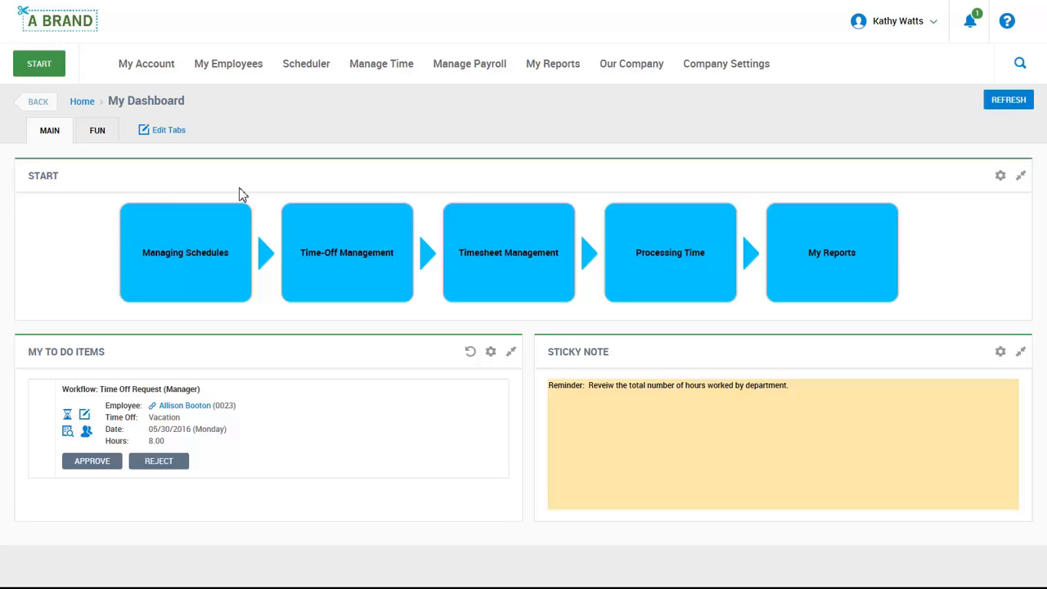
# Open the Schedules list from Managing Schedules and add a new schedule with base setting Weekly Planner and start date 06/11/2017
pyautogui.moveTo(248, 221)
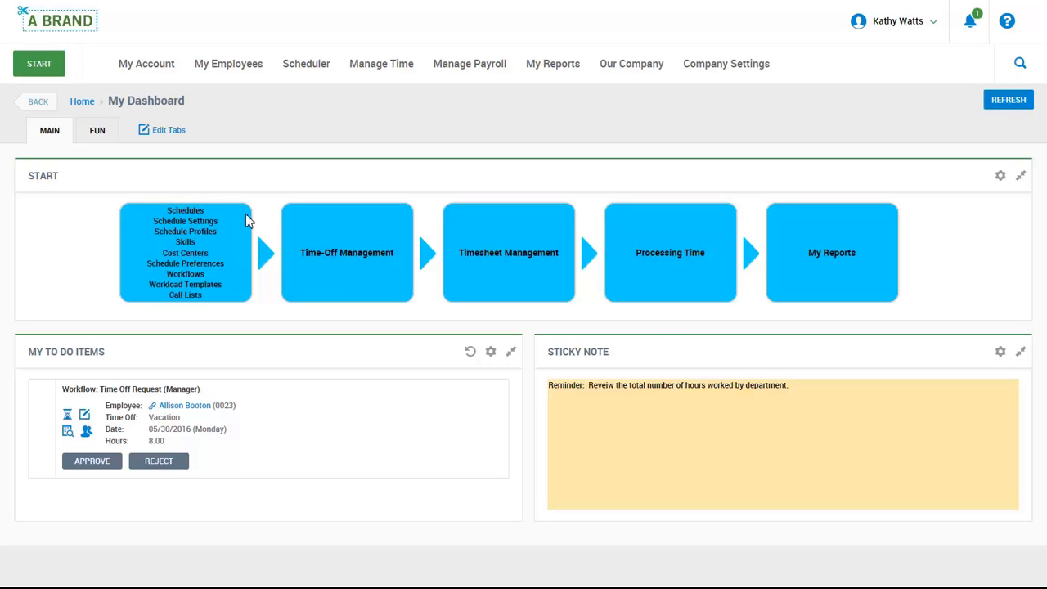
pyautogui.click(193, 211)
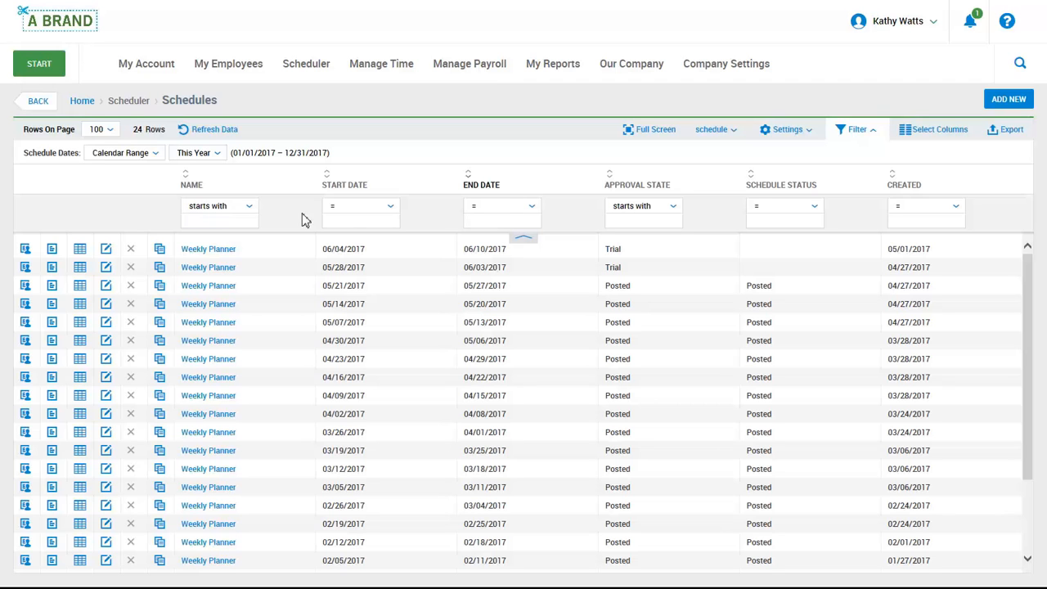
pyautogui.click(994, 101)
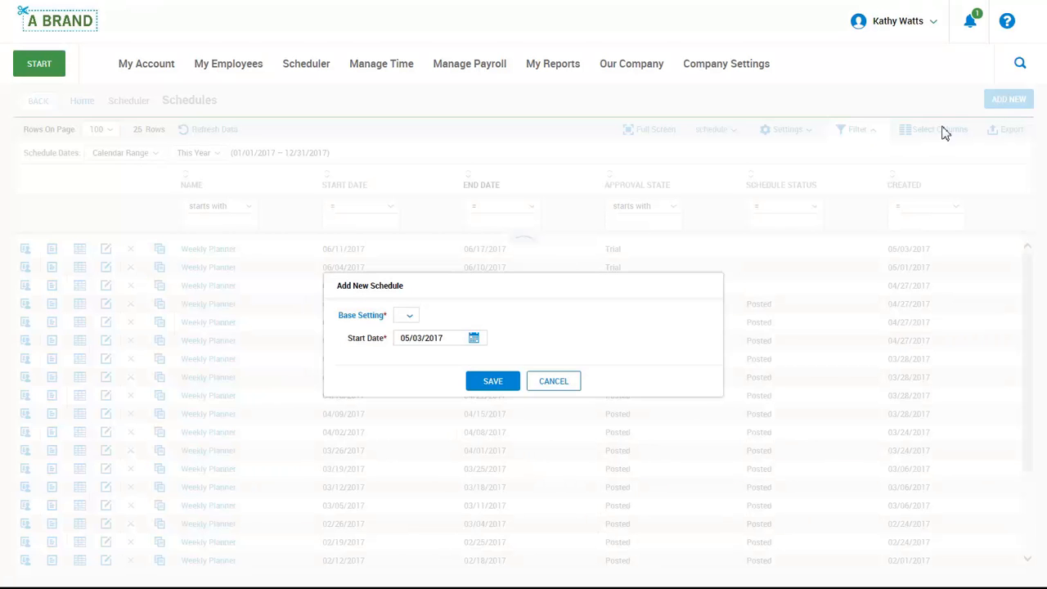
pyautogui.click(409, 320)
pyautogui.click(431, 368)
pyautogui.click(474, 340)
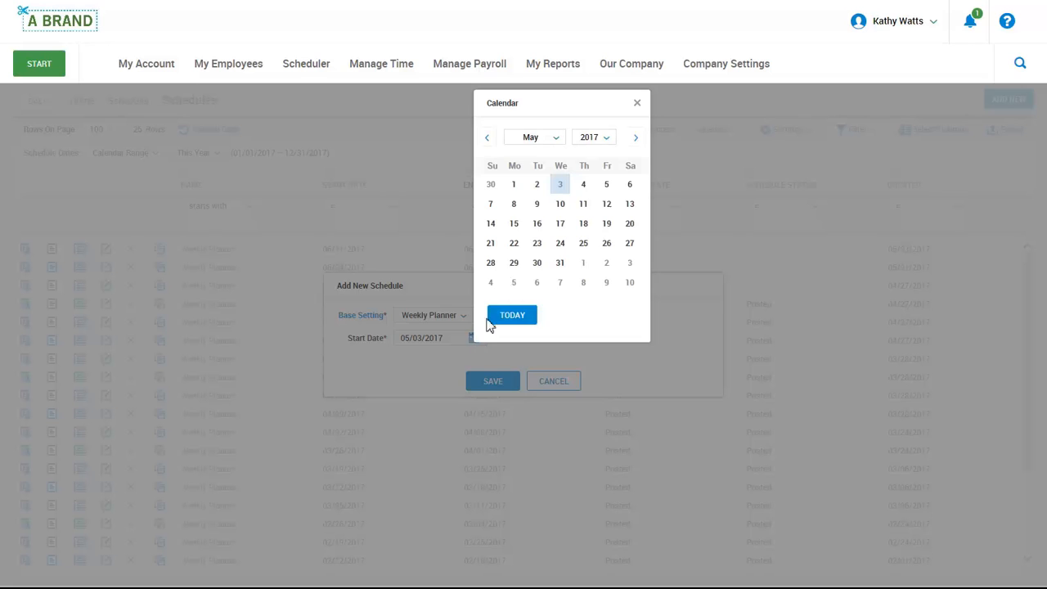
pyautogui.click(636, 138)
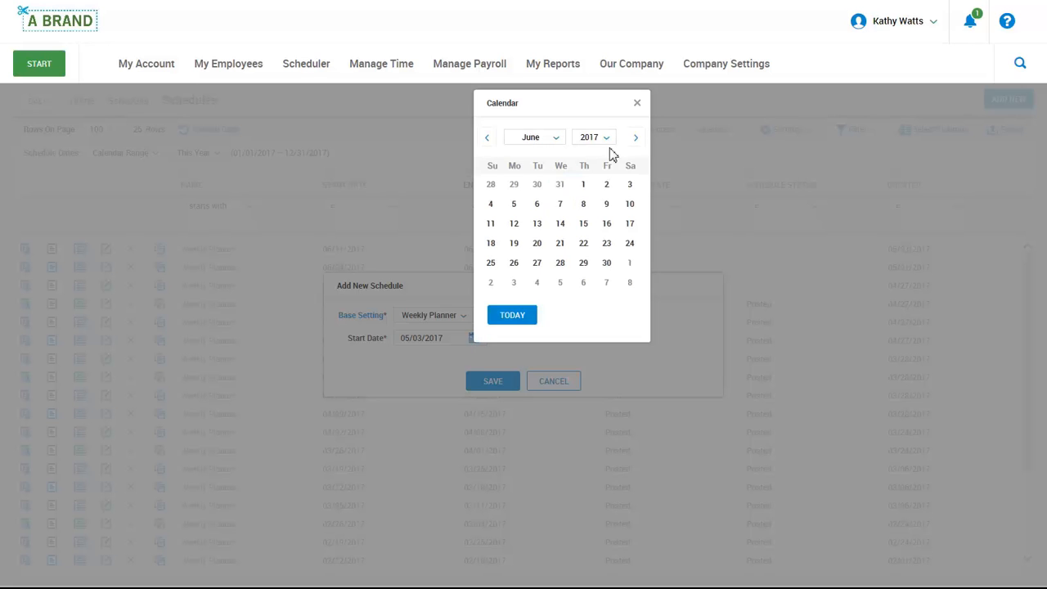
pyautogui.click(492, 224)
pyautogui.click(489, 382)
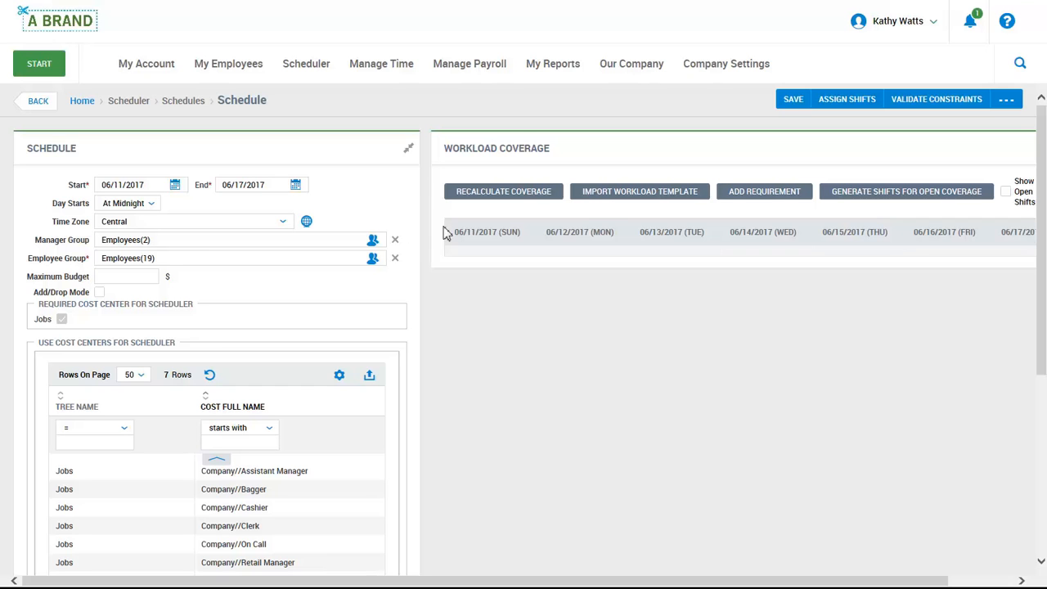
# Import a workload template into the schedule's workload coverage and generate shifts for the open coverage
pyautogui.click(591, 197)
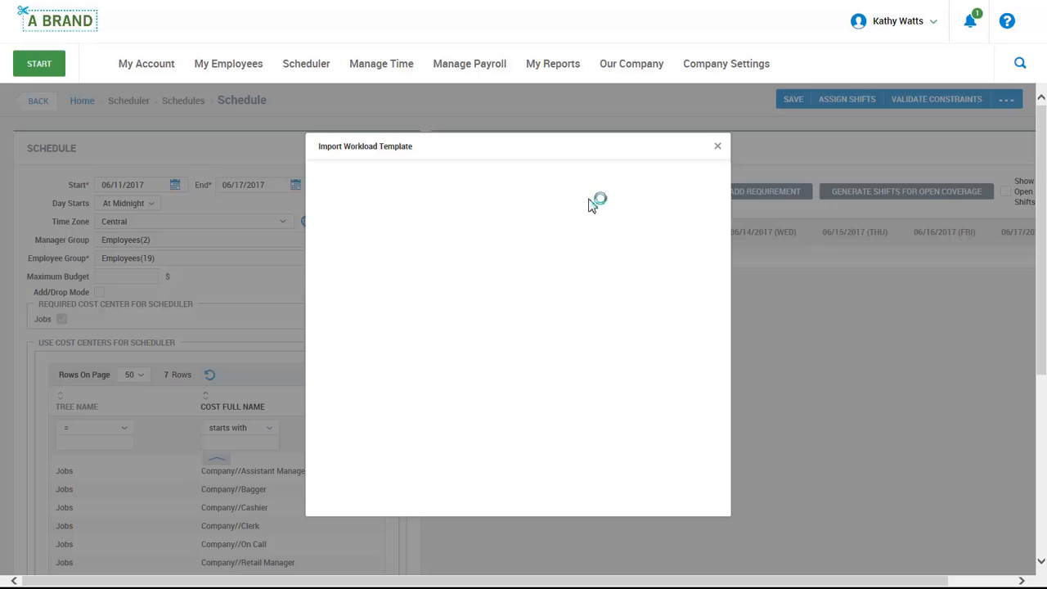
pyautogui.click(333, 302)
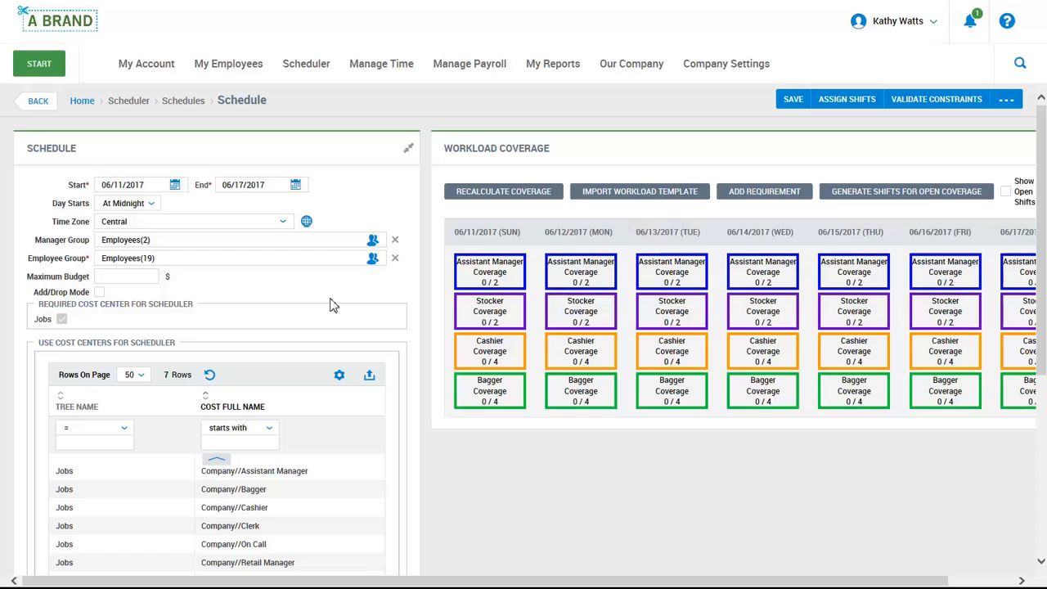
pyautogui.click(891, 193)
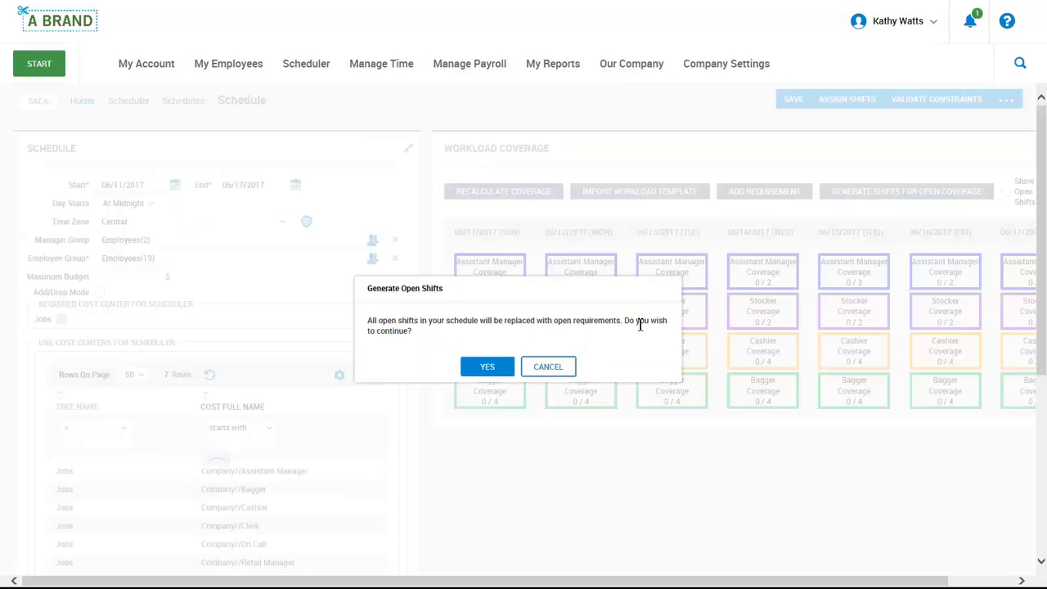
pyautogui.click(488, 367)
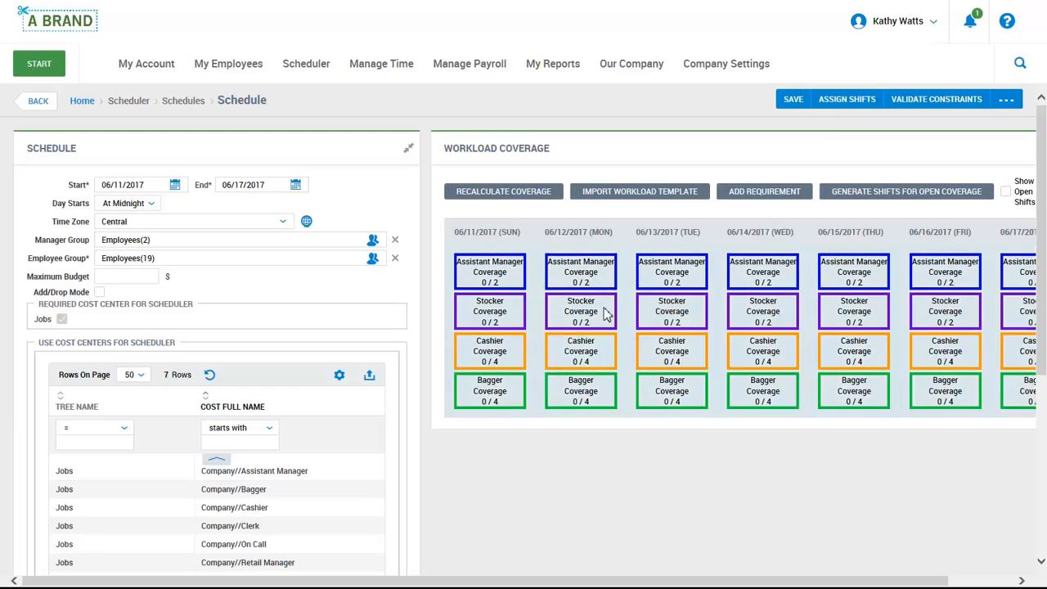
# Assign the generated shifts automatically and open the schedule's view by employee
pyautogui.click(843, 104)
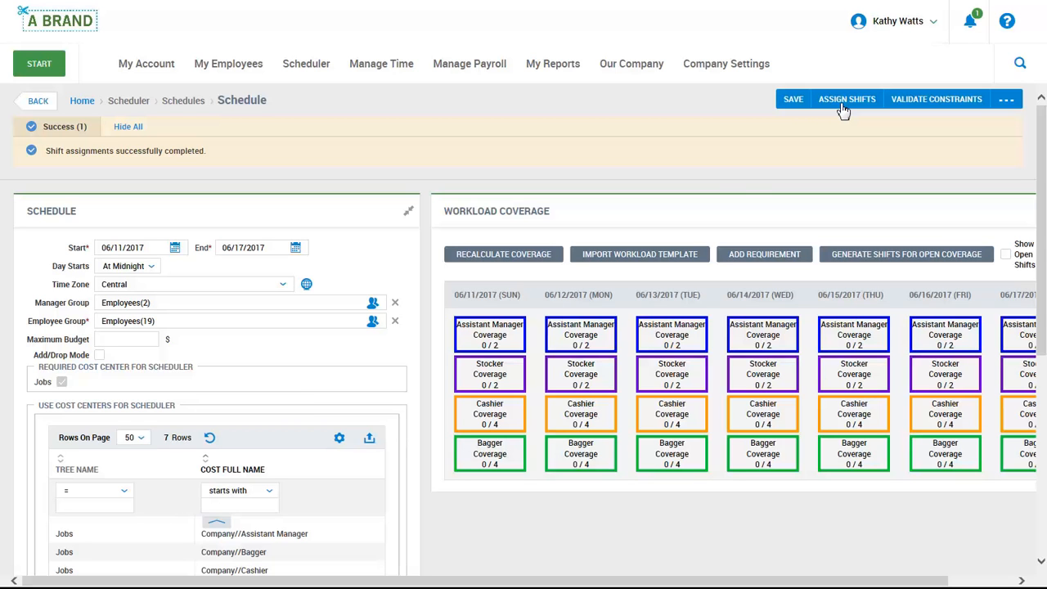
pyautogui.click(1007, 100)
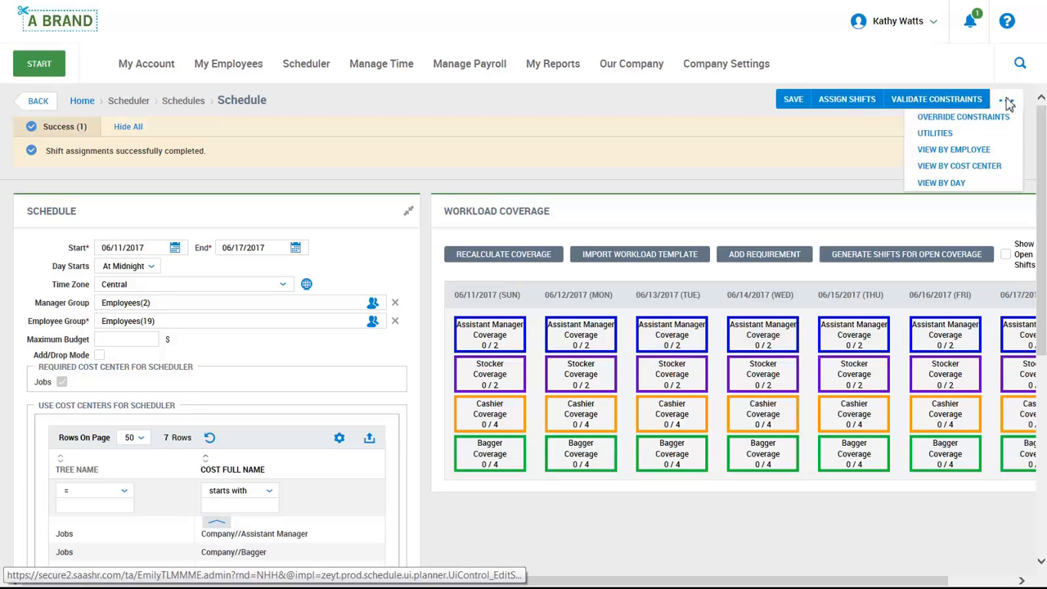
pyautogui.click(1000, 154)
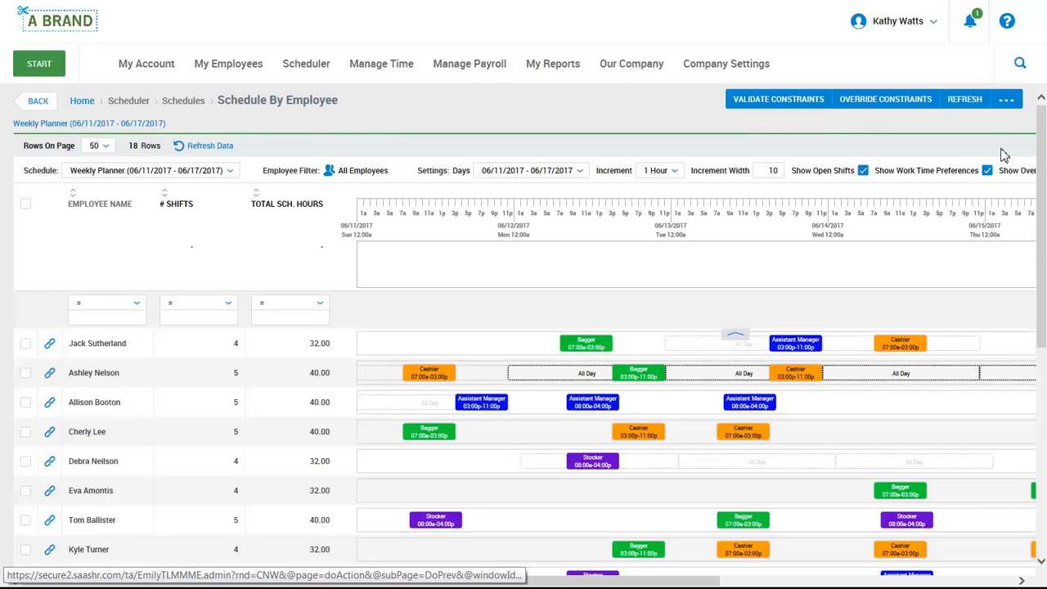
# Review the weekly schedule by cost center and by day
pyautogui.click(1007, 99)
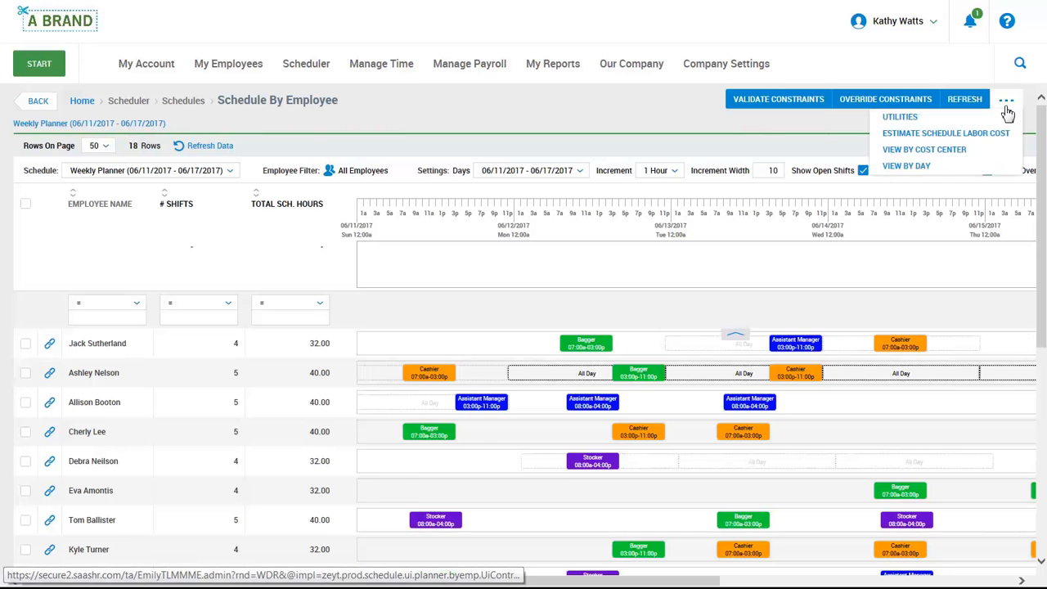
pyautogui.click(966, 153)
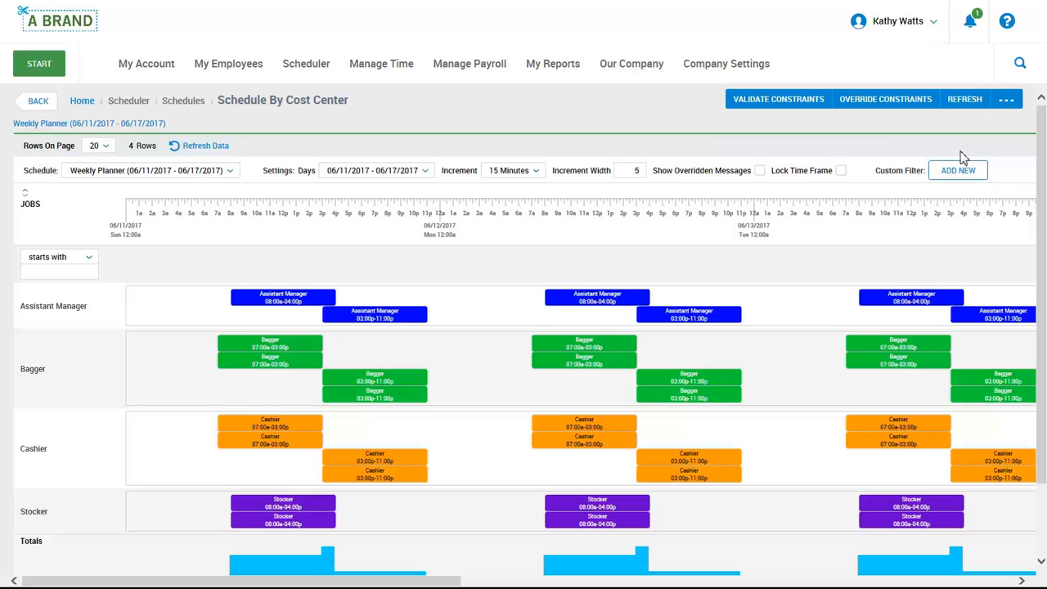
pyautogui.click(1005, 99)
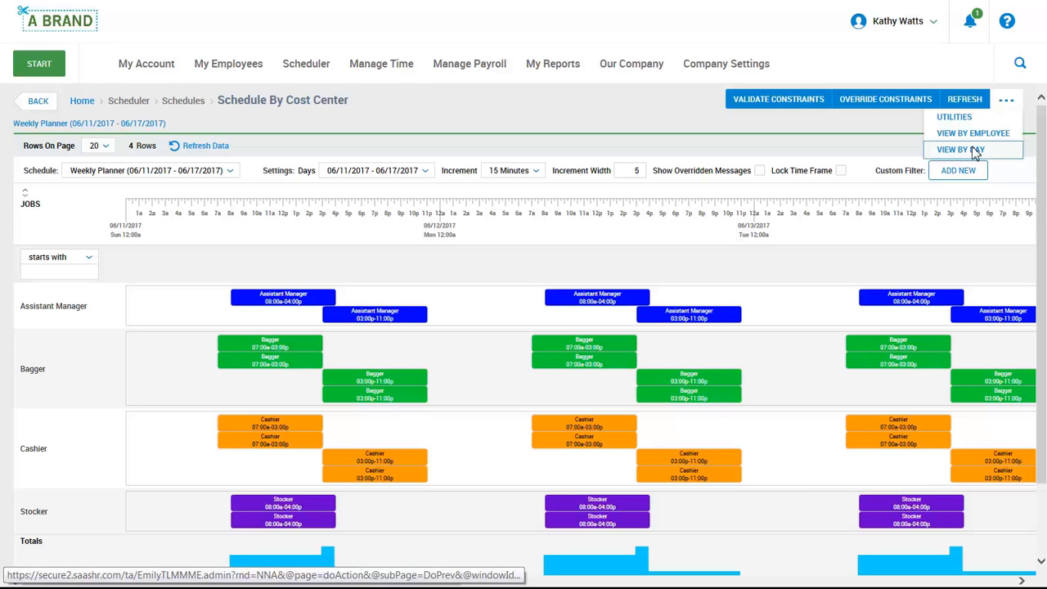
pyautogui.click(974, 150)
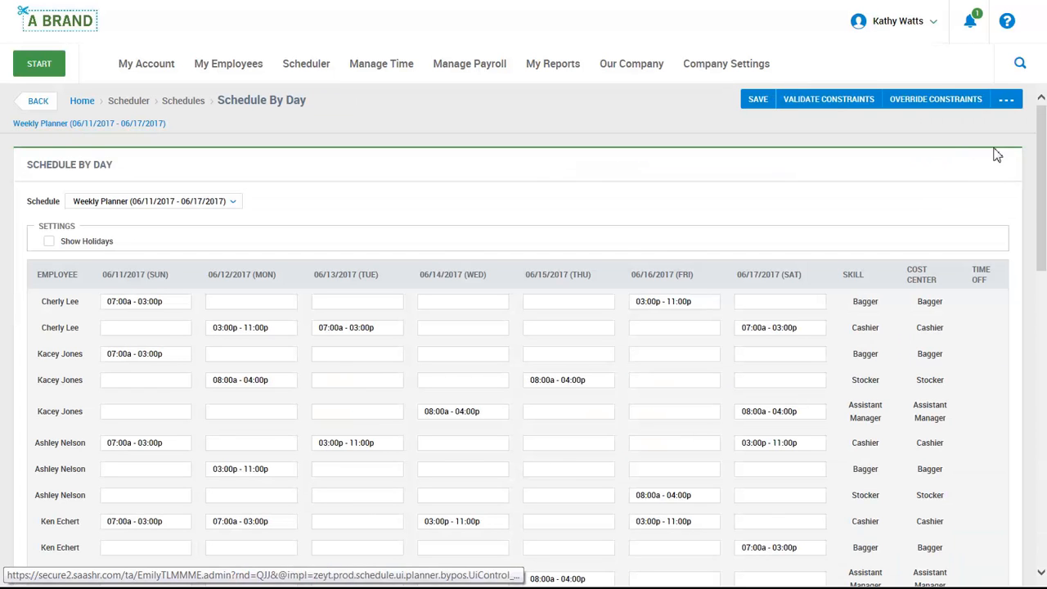
# Collapse the rows of the day view, examine the schedule's print preview, and return to the day view
pyautogui.click(1006, 100)
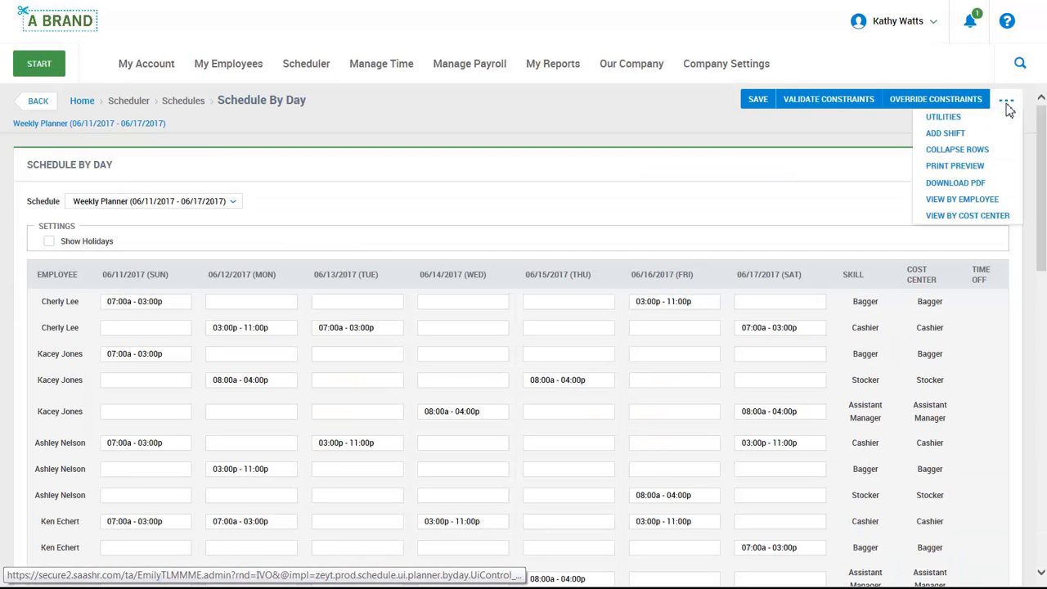
pyautogui.click(991, 152)
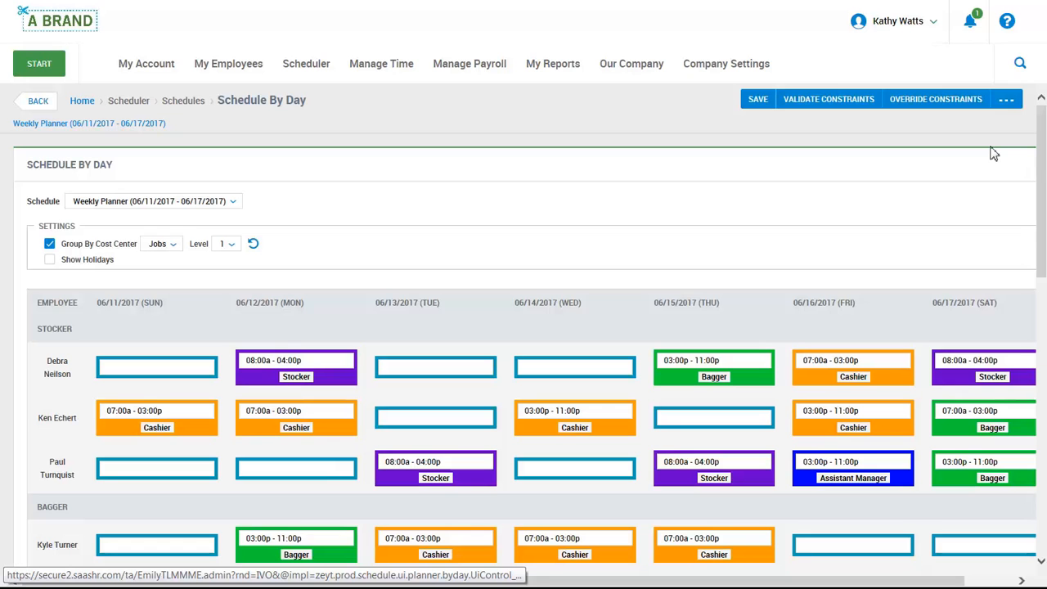
pyautogui.click(1006, 99)
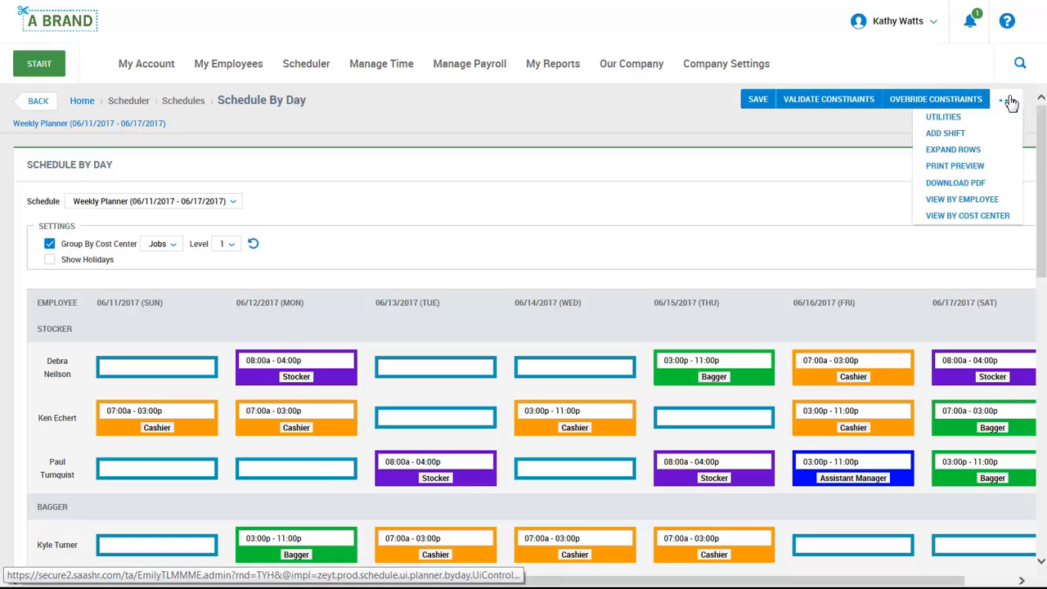
pyautogui.click(984, 167)
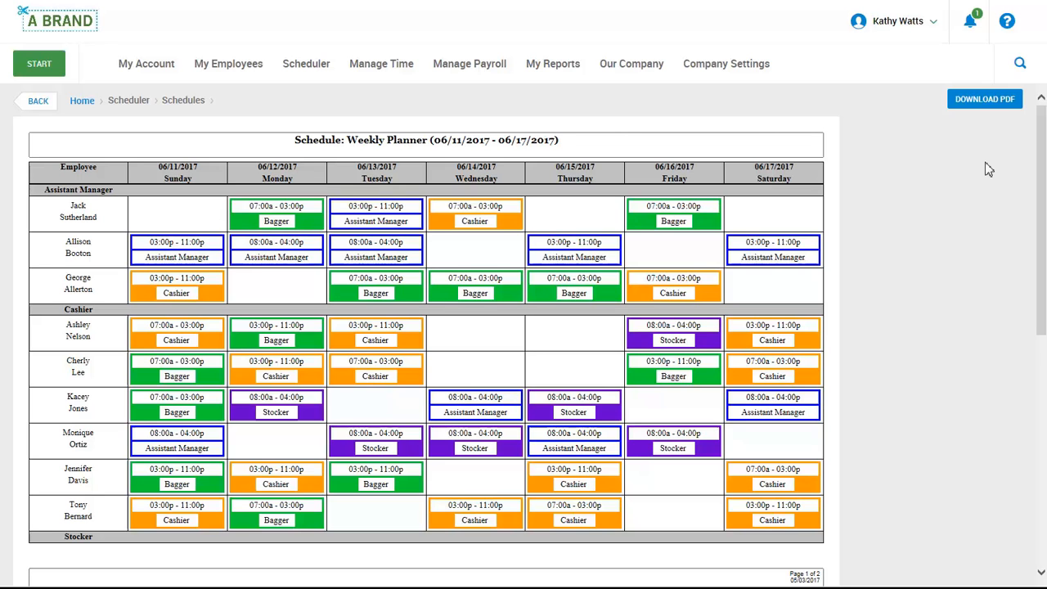
pyautogui.click(25, 105)
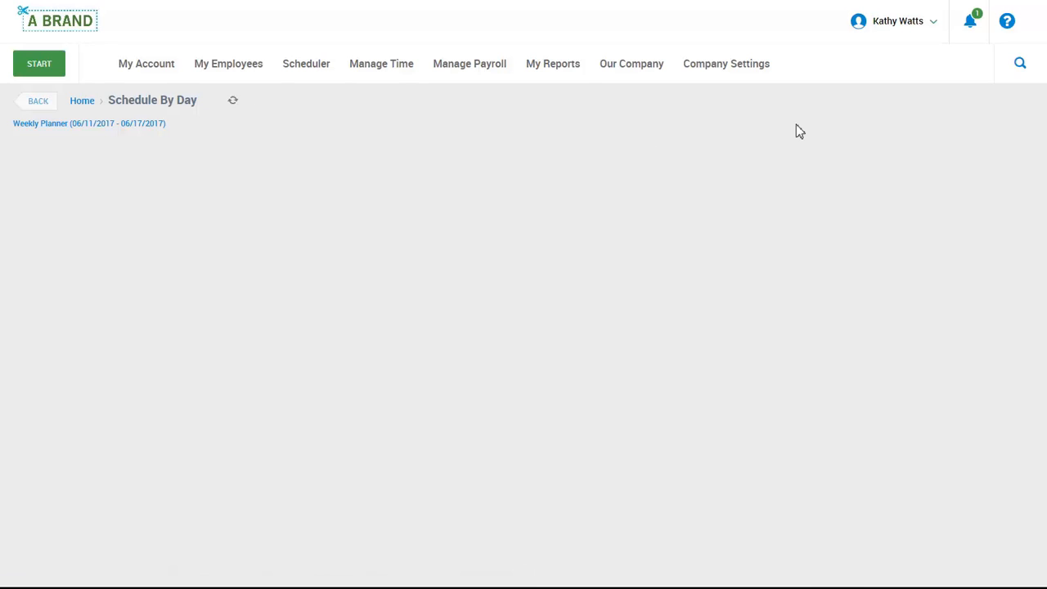
# Switch the schedule back to the employee view and display it in full screen
pyautogui.click(1015, 102)
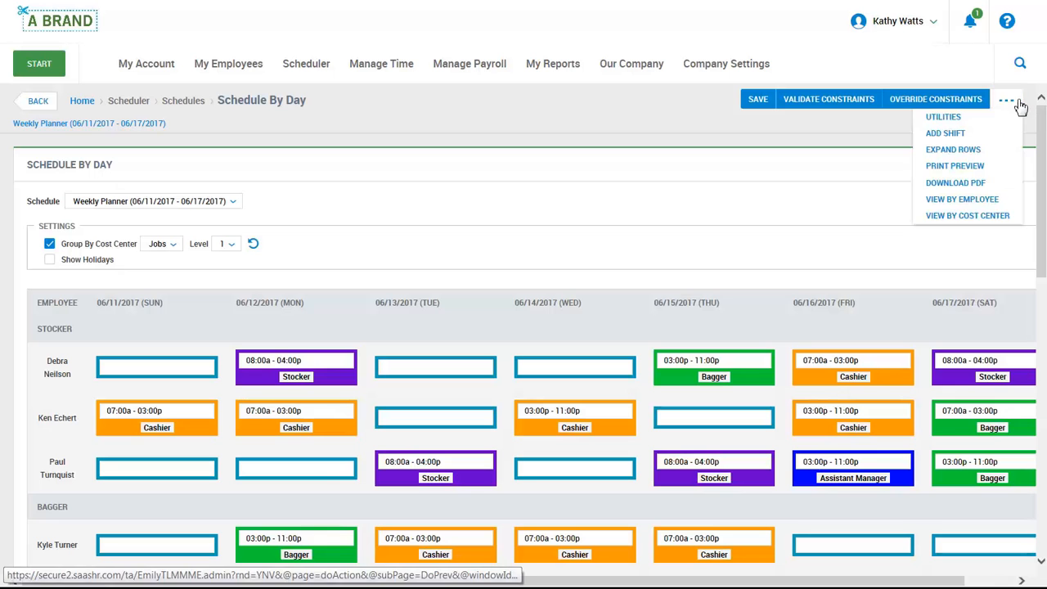
pyautogui.click(1013, 200)
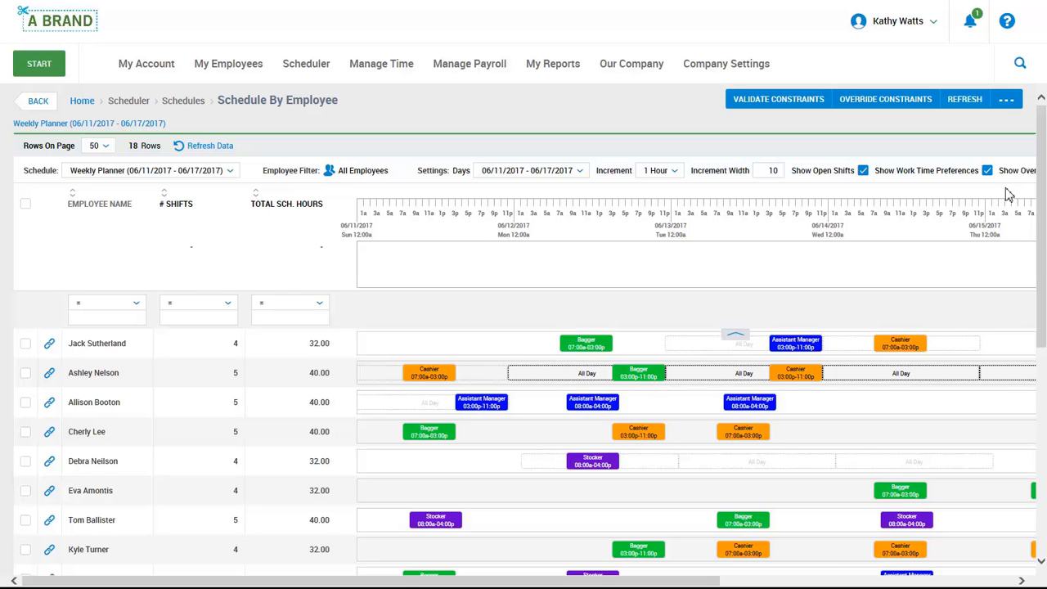
pyautogui.moveTo(715, 581); pyautogui.dragTo(908, 583)
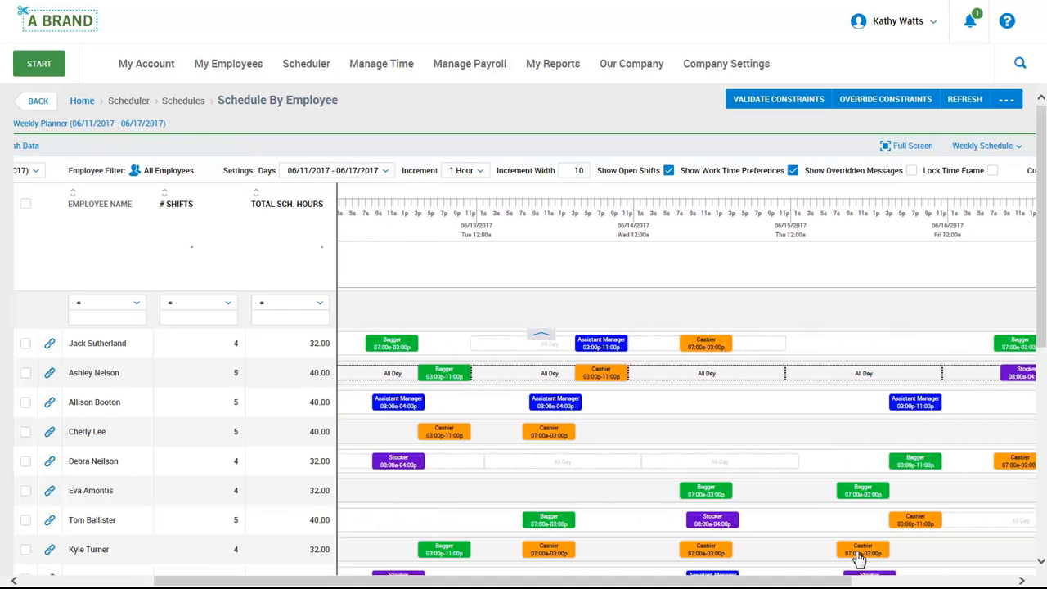
pyautogui.click(906, 149)
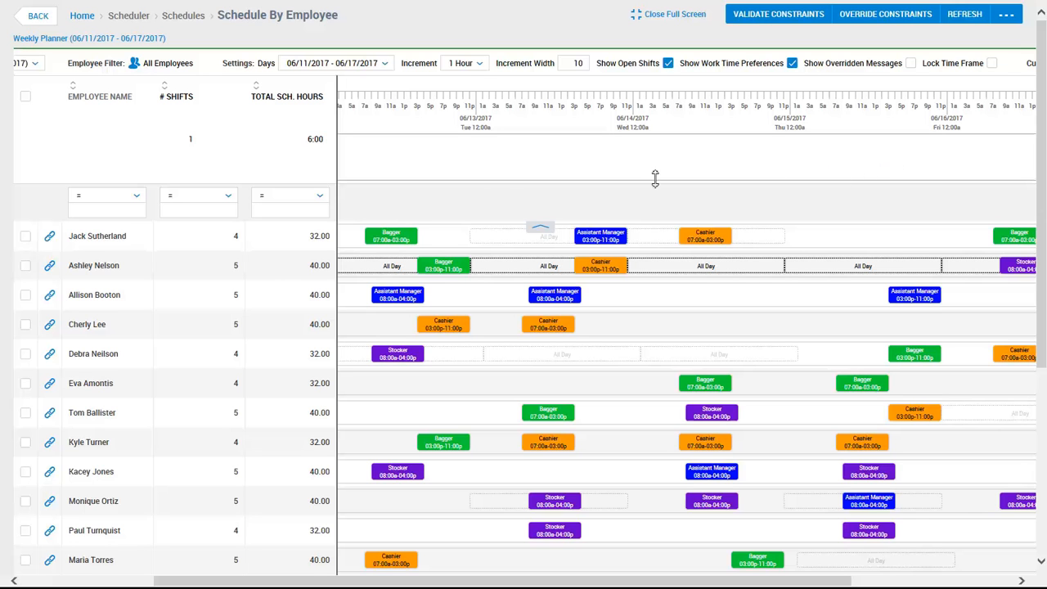
# Add an open shift on 06/14/2017 from 10:00a to 05:00p with job Cashier and skill Cashier
pyautogui.click(706, 167)
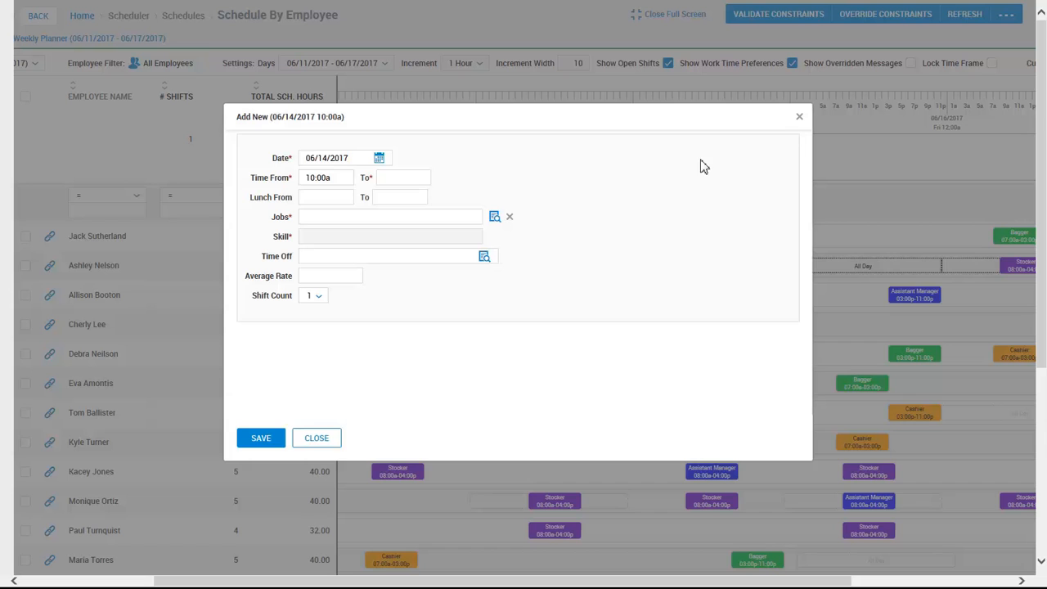
pyautogui.click(413, 179)
pyautogui.write('5p')
pyautogui.click(495, 217)
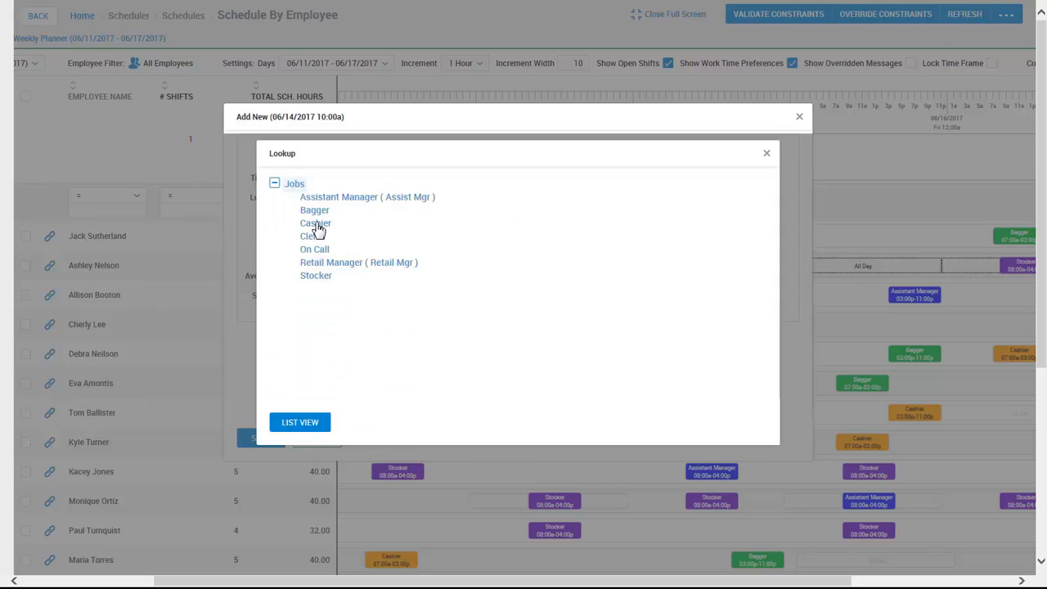
pyautogui.click(319, 229)
pyautogui.click(486, 242)
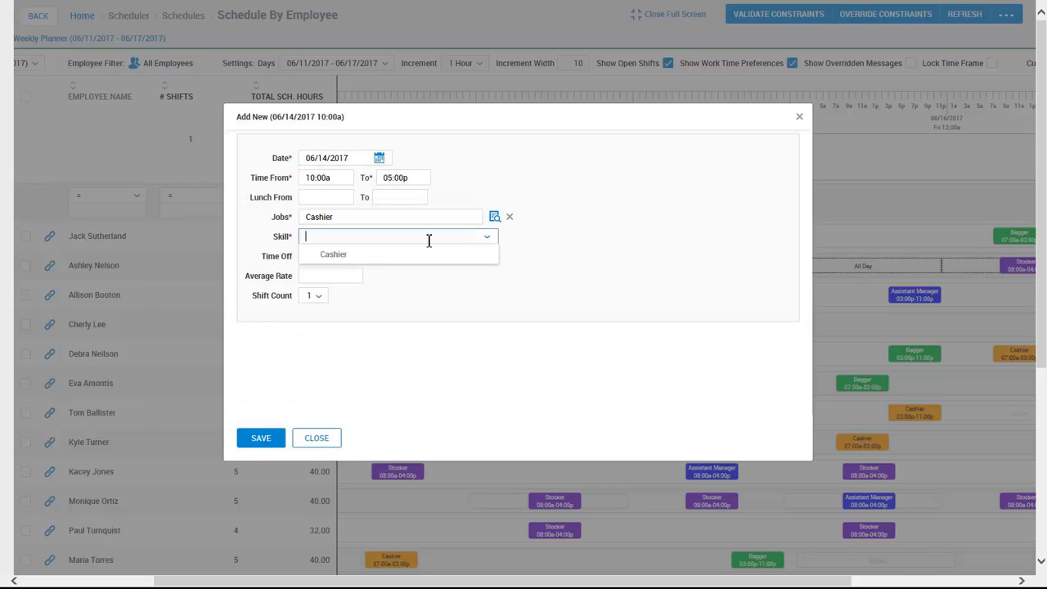
pyautogui.click(368, 258)
pyautogui.click(261, 440)
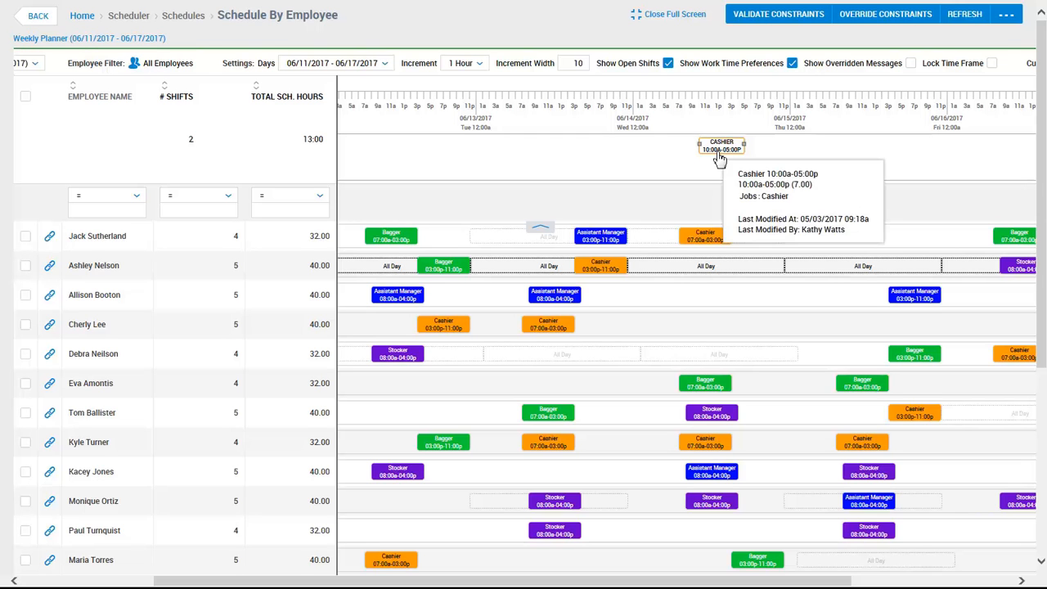
# Edit the open 06/14/2017 Cashier shift, sorting employees by Seniority Hire Date and choosing the first employee offered
pyautogui.click(720, 152)
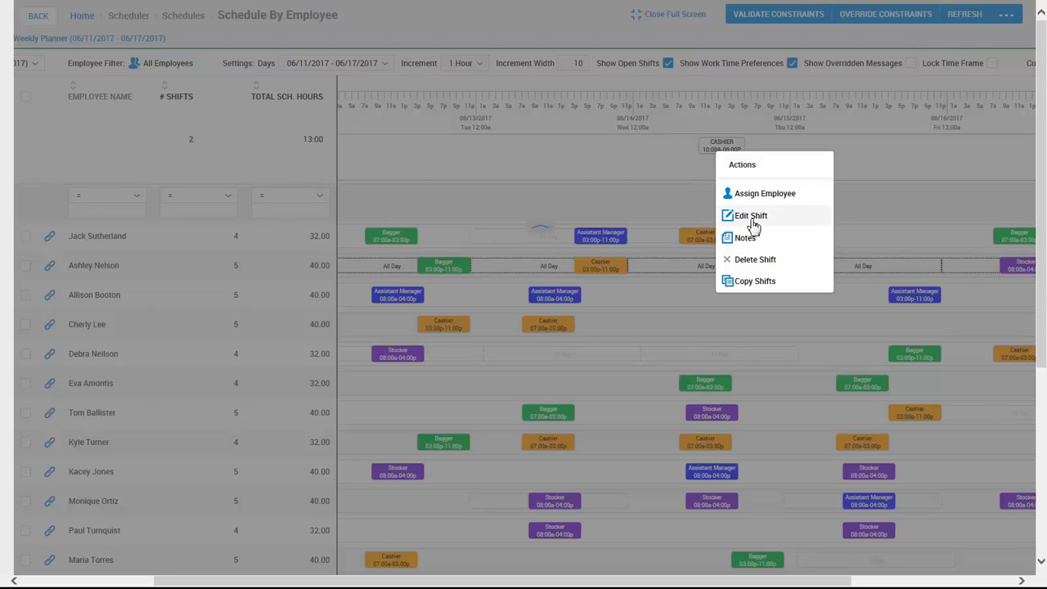
pyautogui.click(751, 218)
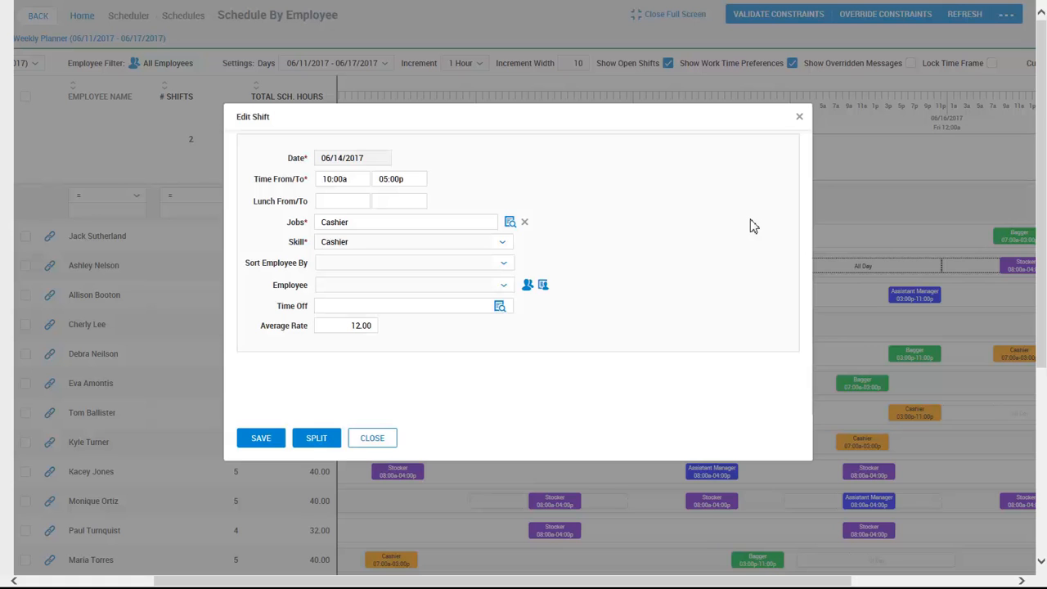
pyautogui.click(506, 267)
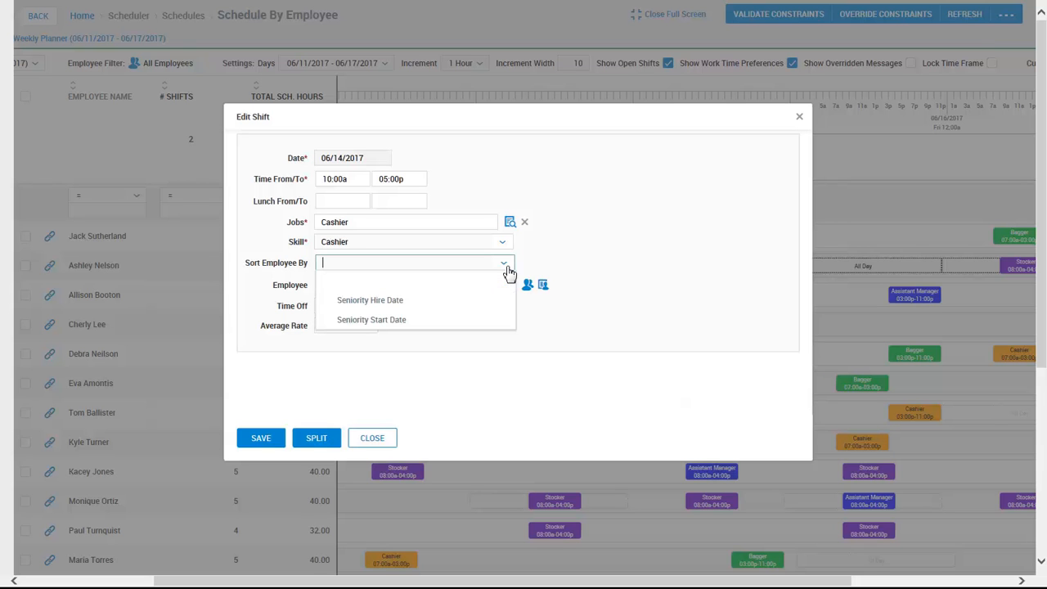
pyautogui.click(474, 298)
pyautogui.click(506, 288)
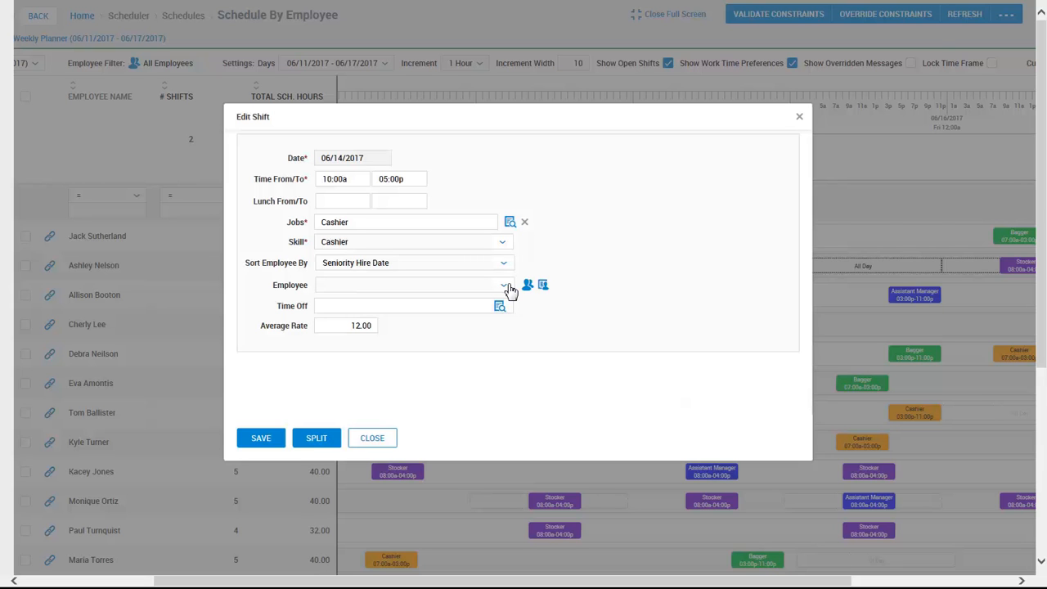
pyautogui.click(506, 287)
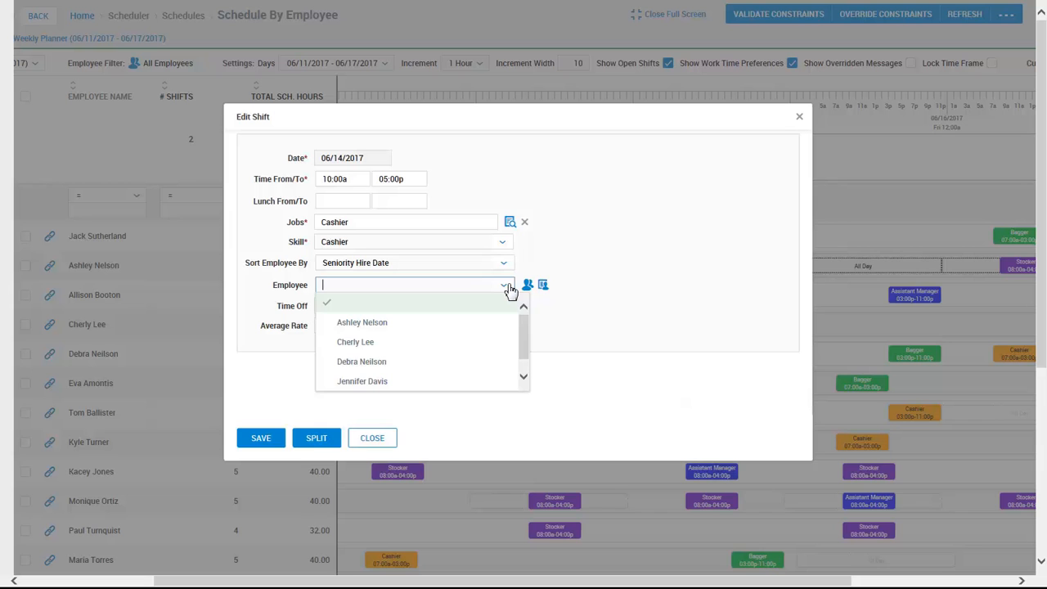
pyautogui.click(502, 323)
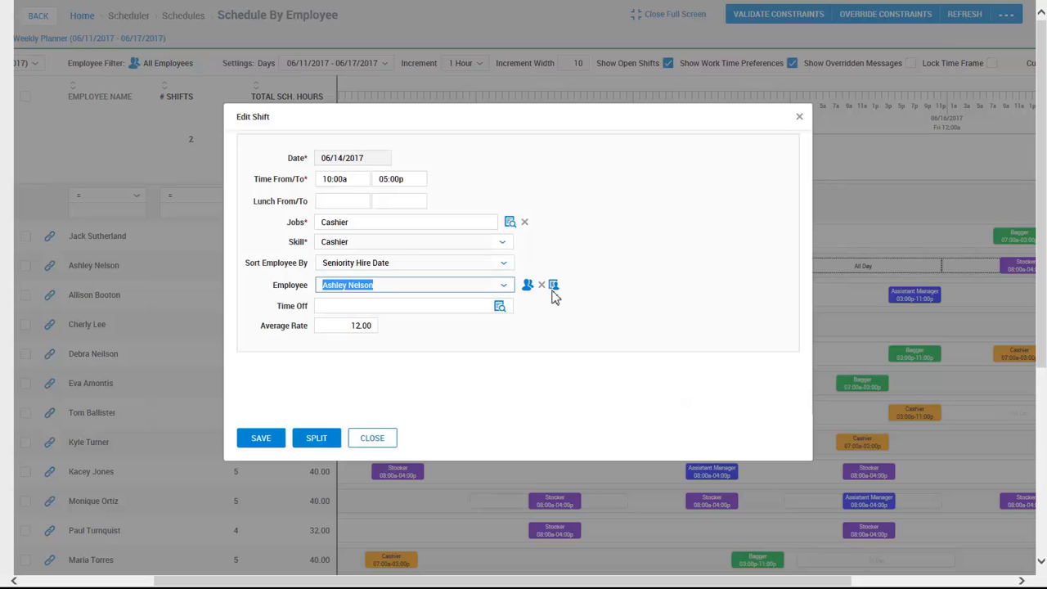
# Review the shift's qualification summary of employee violations, and save the shift with the chosen employee
pyautogui.click(554, 287)
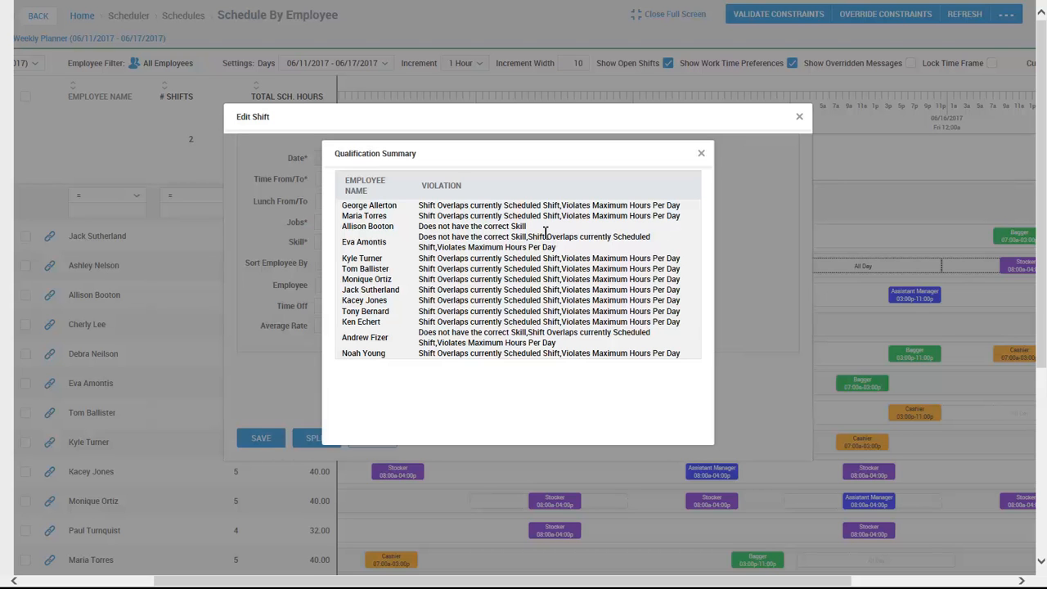
pyautogui.click(701, 153)
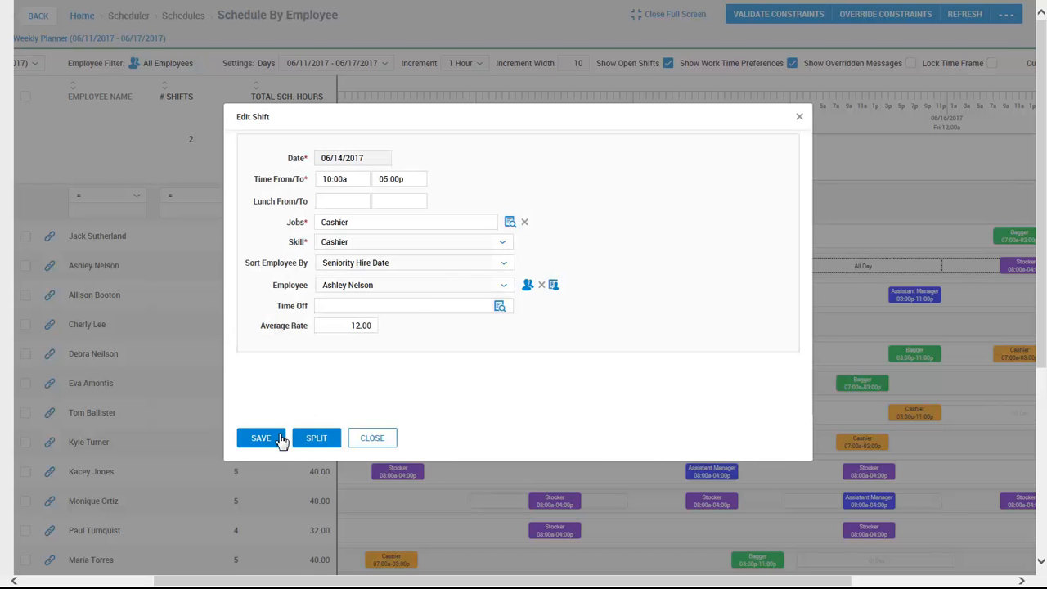
pyautogui.click(262, 439)
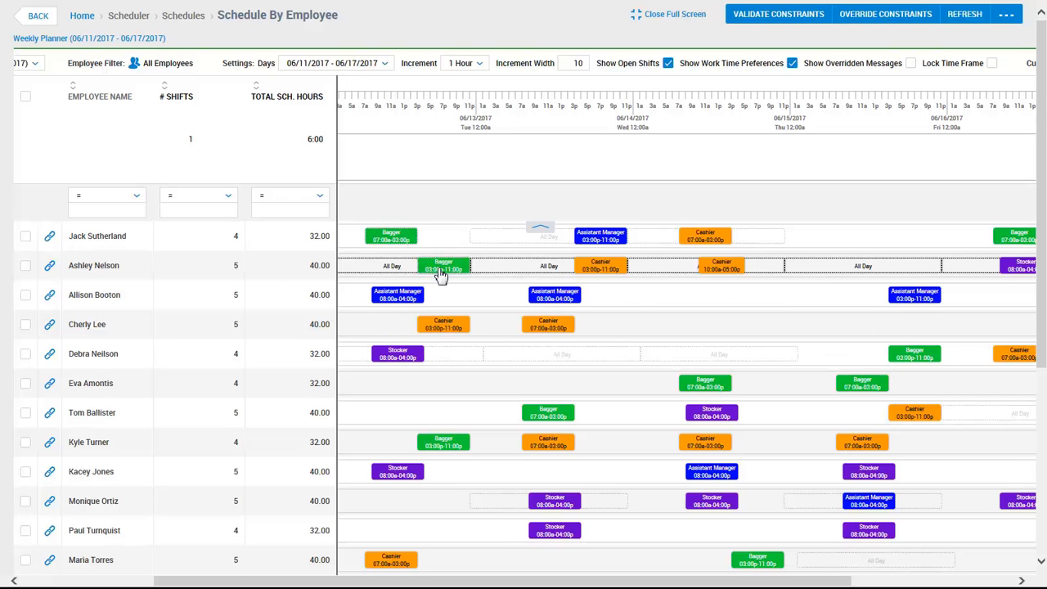
# Swap the 06/12/2017 Bagger shifts, 07:00a-03:00p and 03:00p-11:00p, between the first two listed employees
pyautogui.rightClick(442, 272)
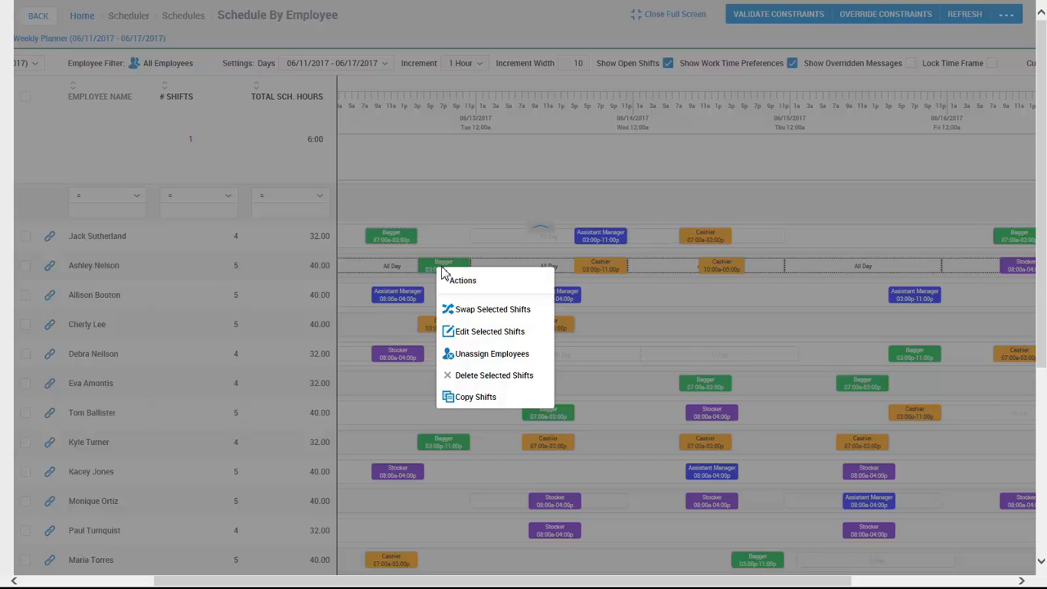
pyautogui.click(472, 312)
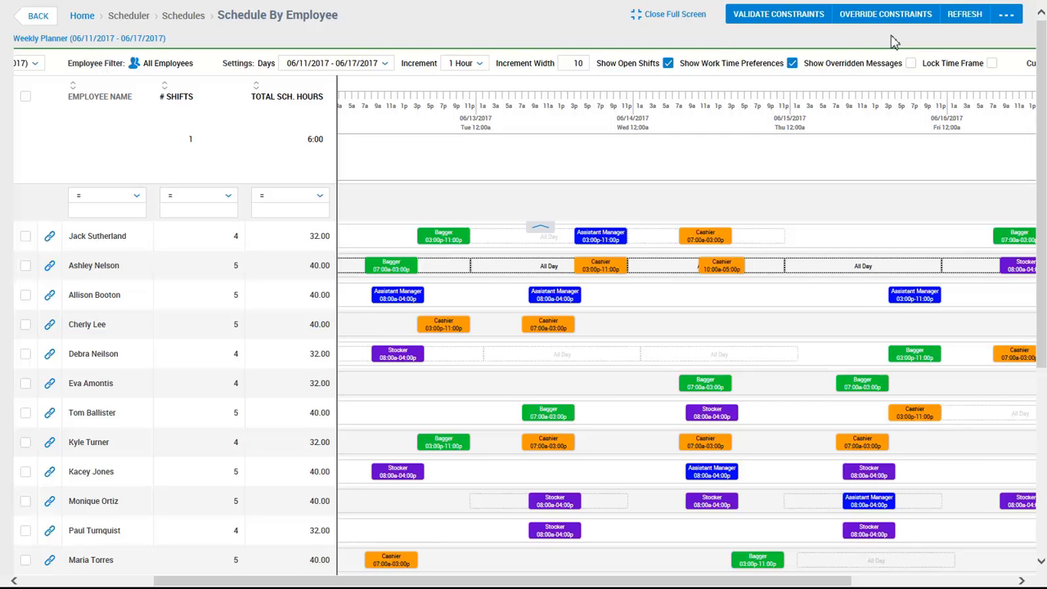
# Select all employees and review the estimated labor cost of the schedule
pyautogui.click(27, 98)
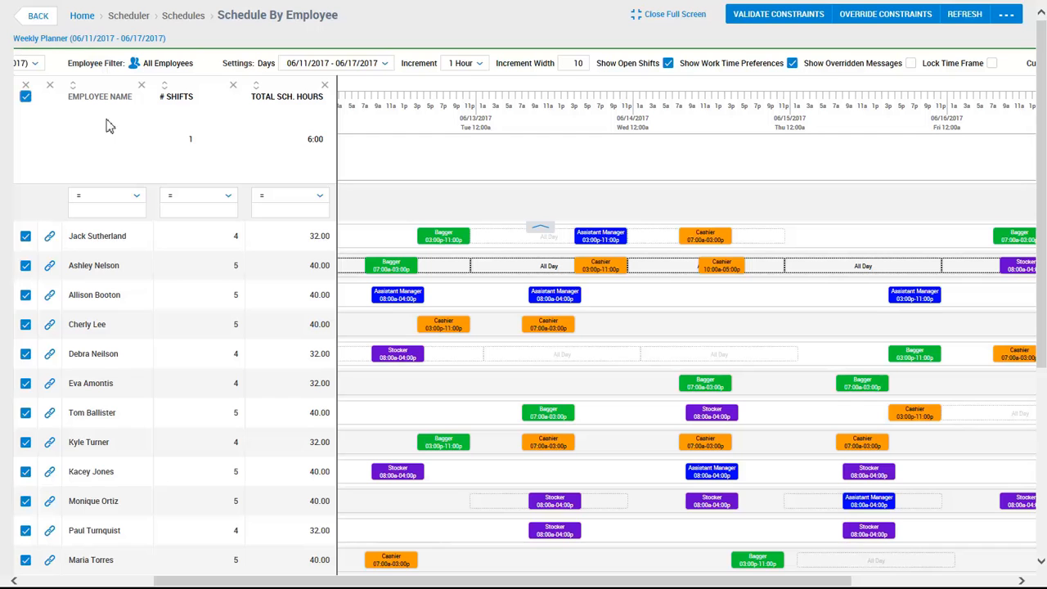
pyautogui.click(1008, 20)
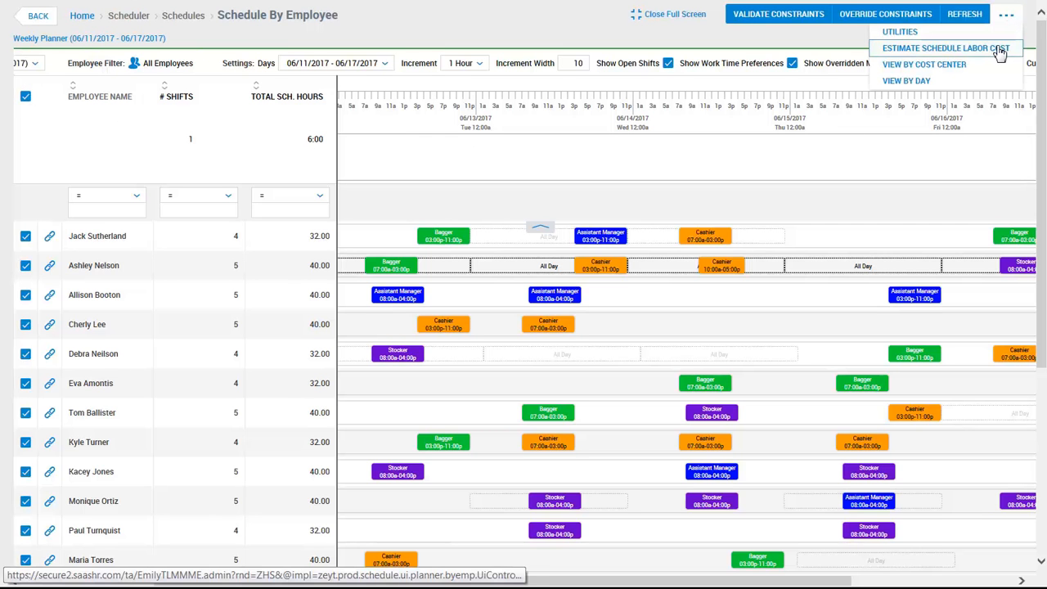
pyautogui.click(999, 49)
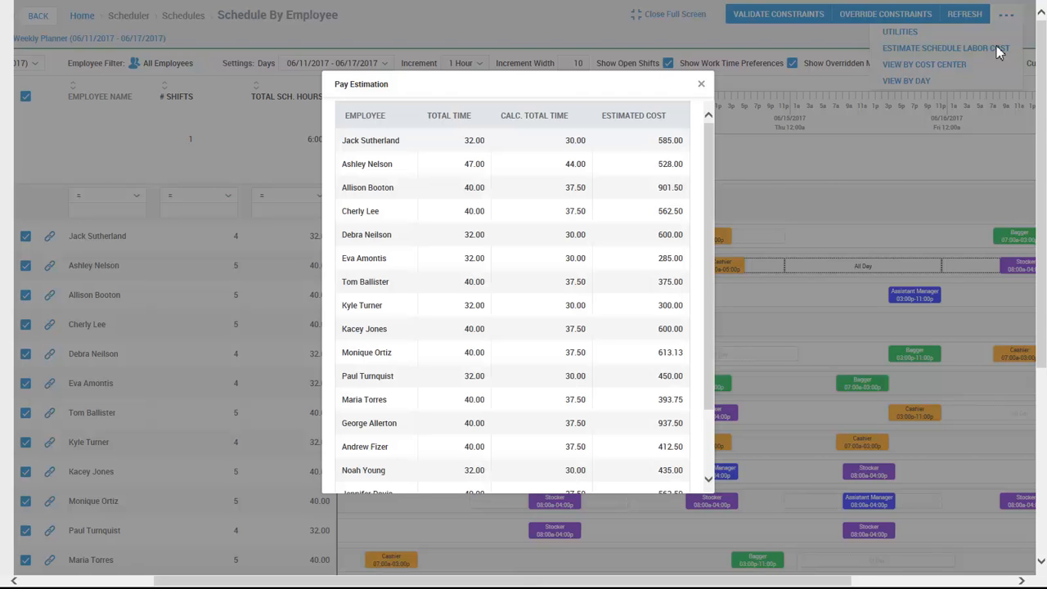
pyautogui.click(701, 85)
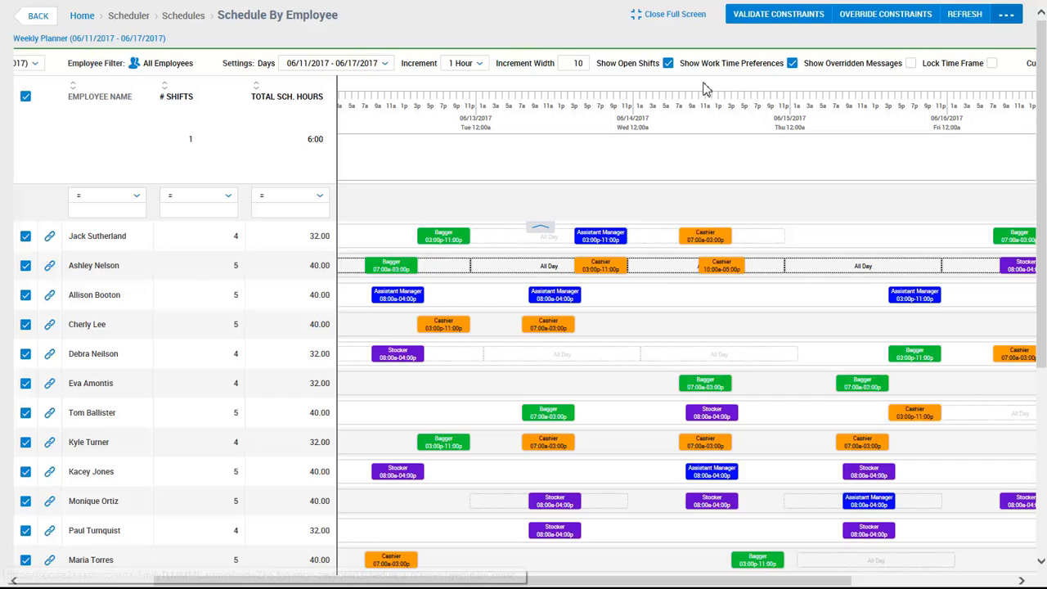
# Post the Weekly Planner (06/11/2017 - 06/17/2017) schedule and confirm the posting
pyautogui.click(1008, 16)
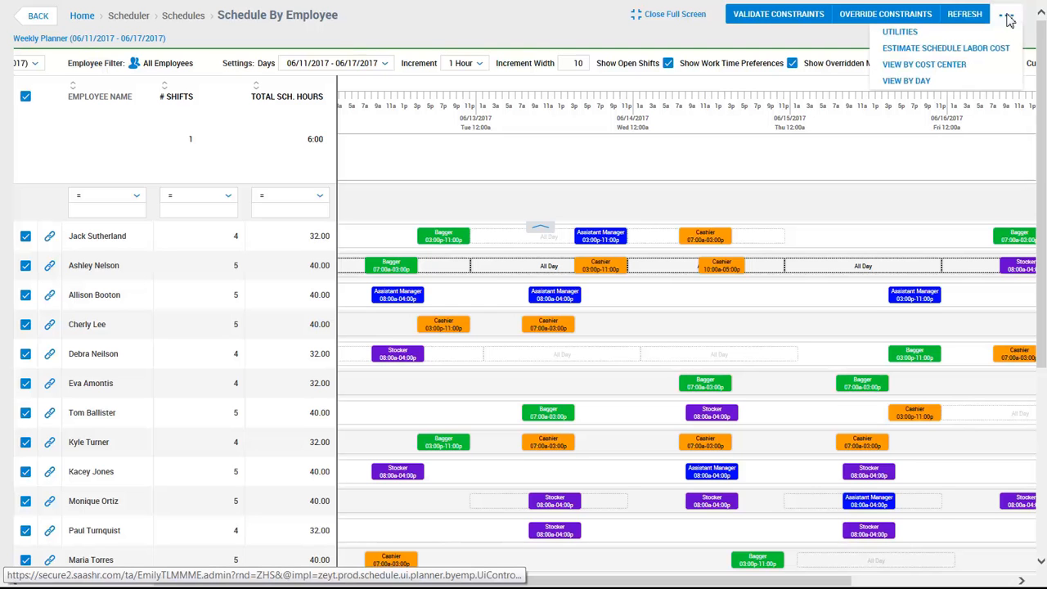
pyautogui.click(981, 35)
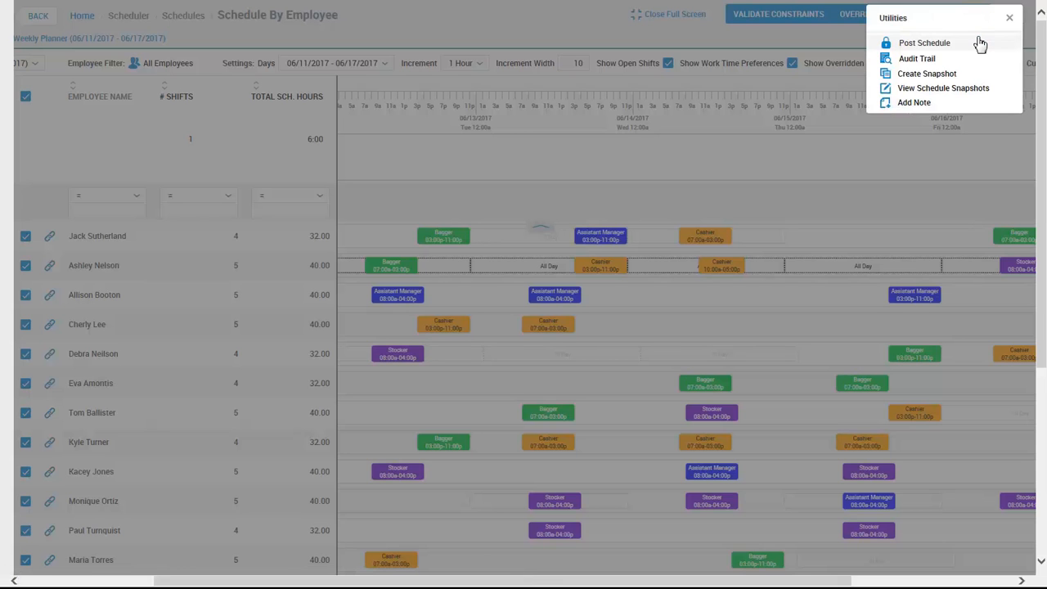
pyautogui.click(981, 43)
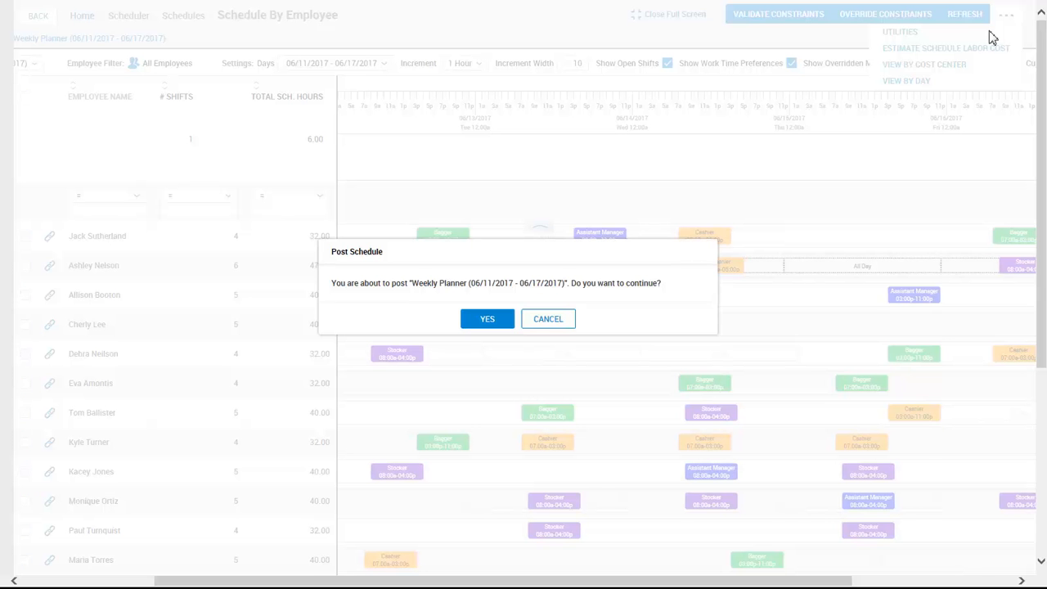
pyautogui.click(494, 317)
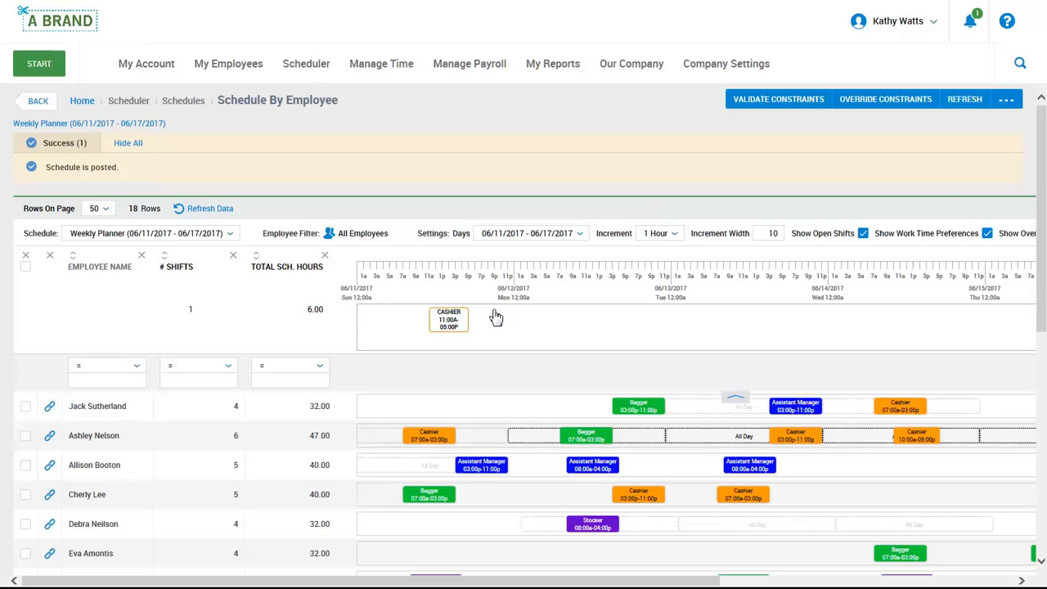
# Log out of the administrator account and log in as the Time Stamp employee with the account password
pyautogui.click(879, 33)
pyautogui.click(875, 57)
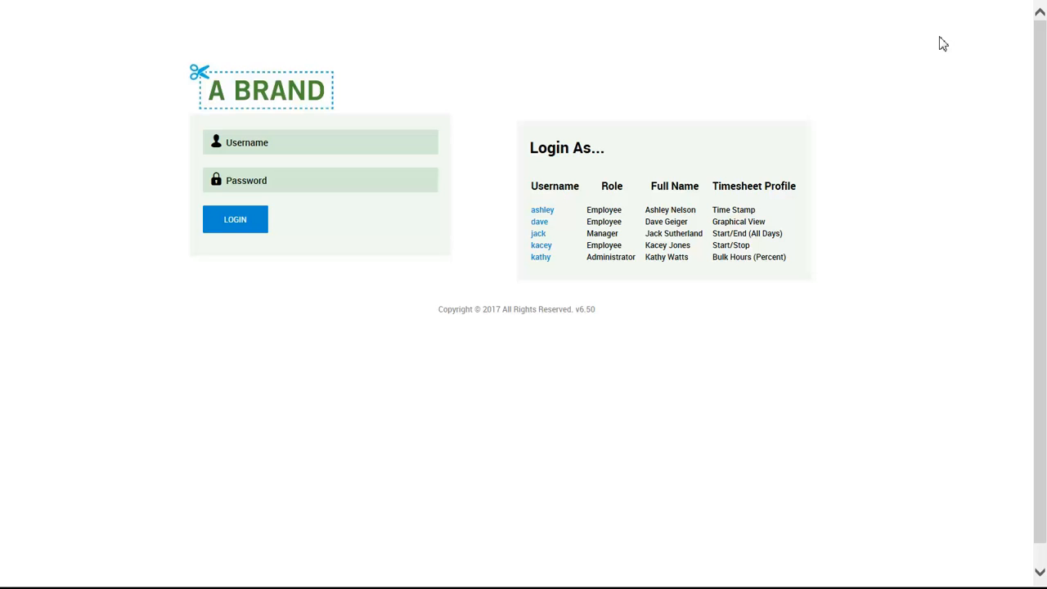
pyautogui.click(552, 214)
pyautogui.click(363, 185)
pyautogui.write('••••')
pyautogui.press('Return')
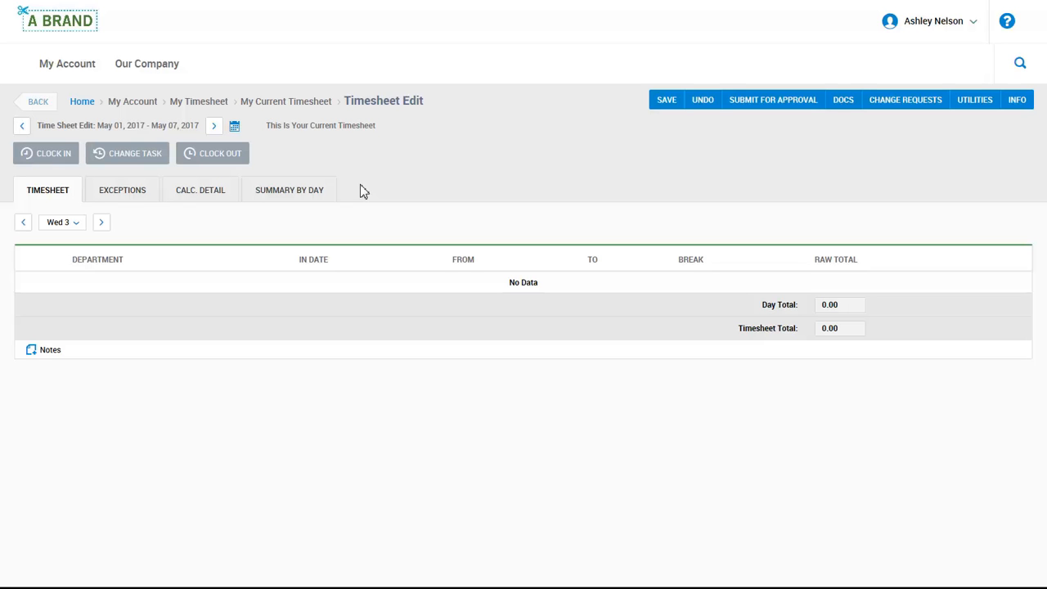
# Open the logged-in employee's own schedule graph
pyautogui.click(75, 65)
pyautogui.click(73, 161)
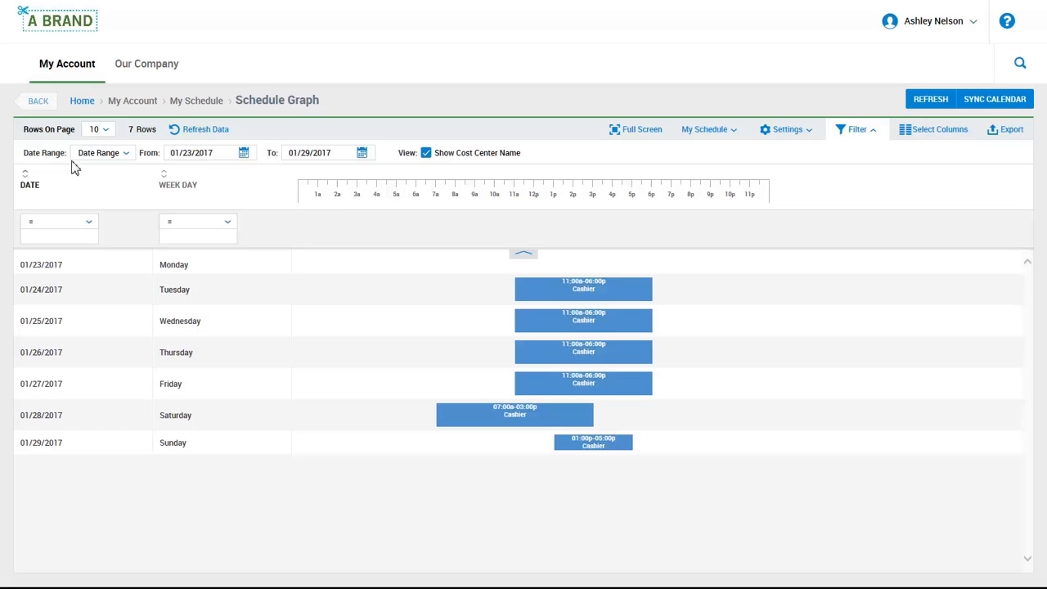